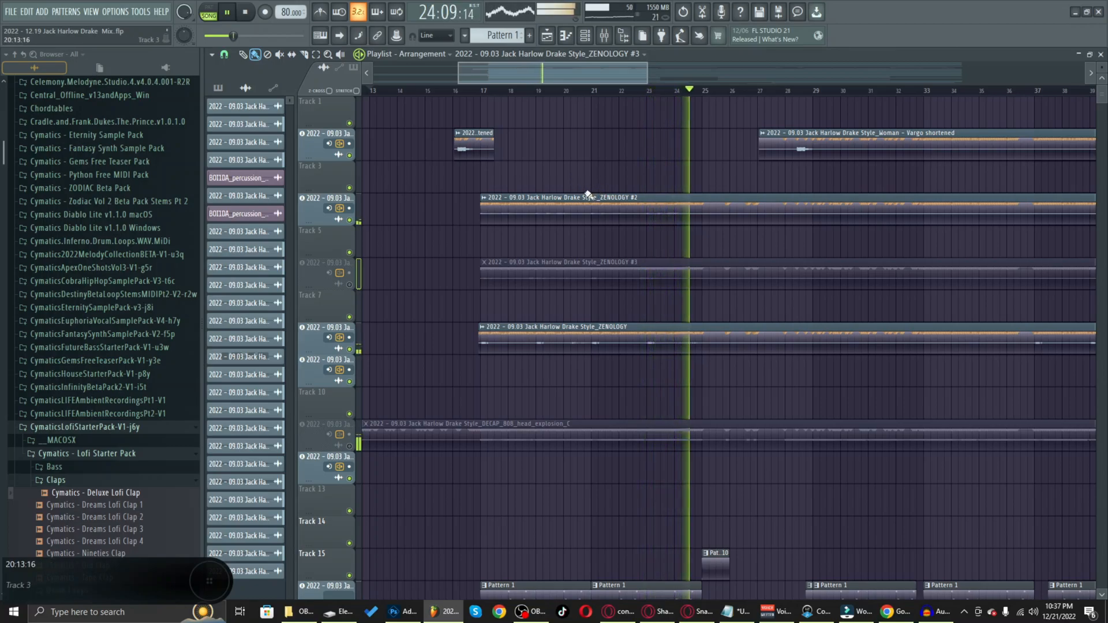
# Step: Play the arrangement from around bar 28 to hear the snare in the mix, and stop playback
pyautogui.press('space')
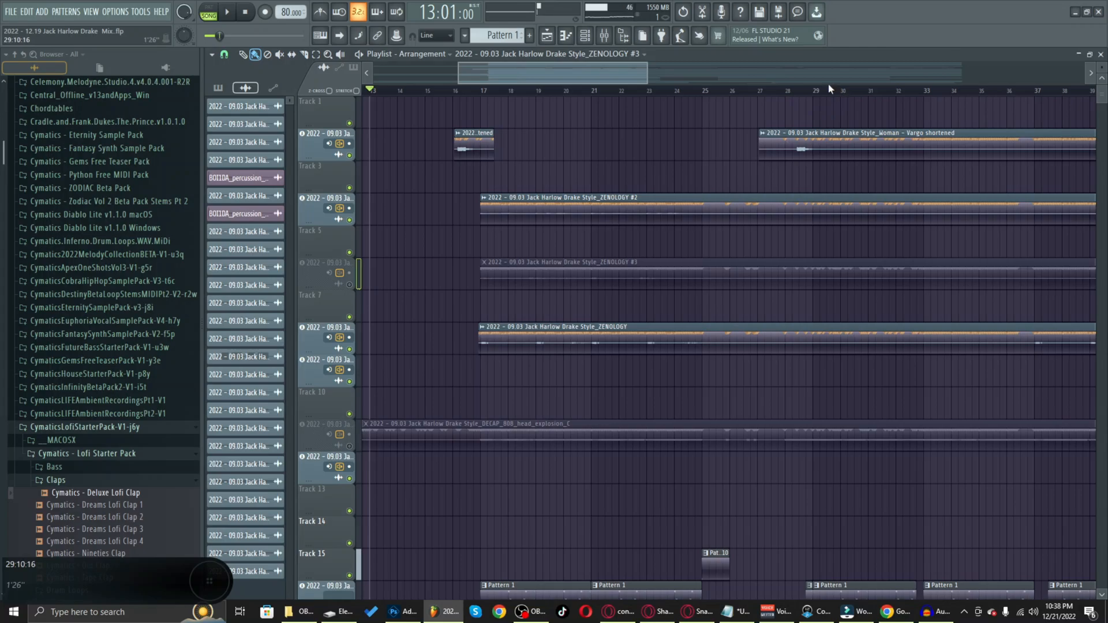
pyautogui.click(785, 92)
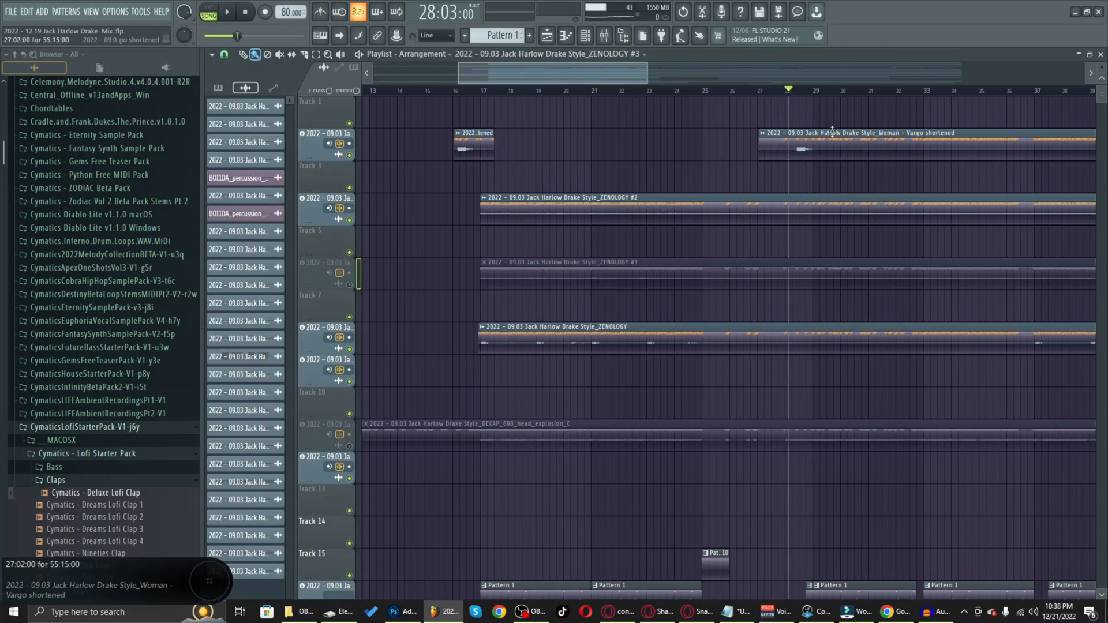
pyautogui.press('space')
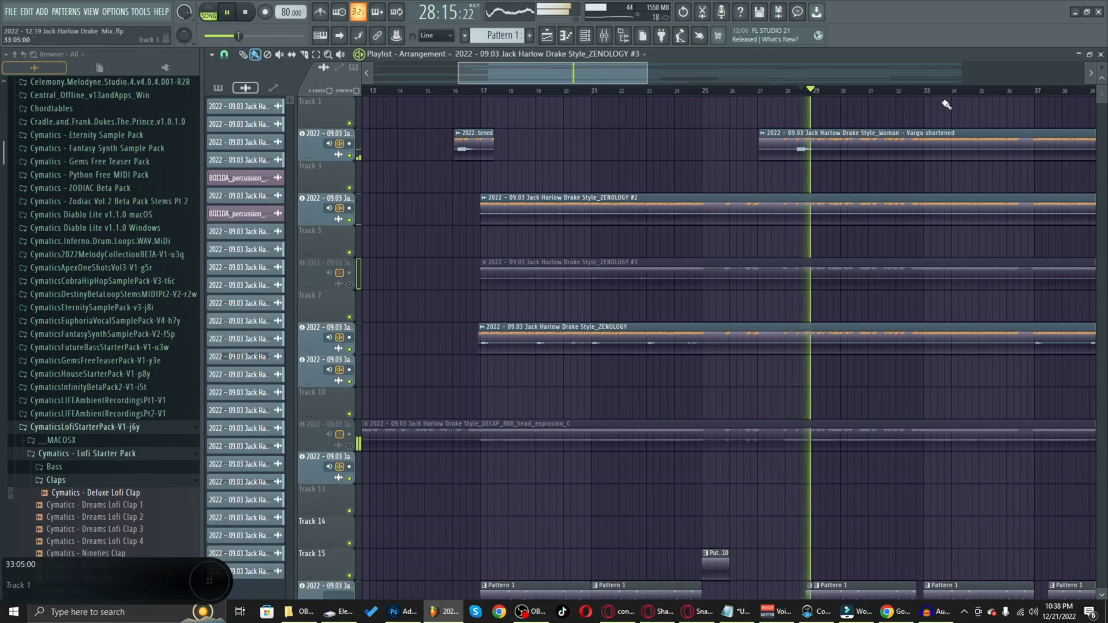
pyautogui.moveTo(577, 77); pyautogui.dragTo(629, 79)
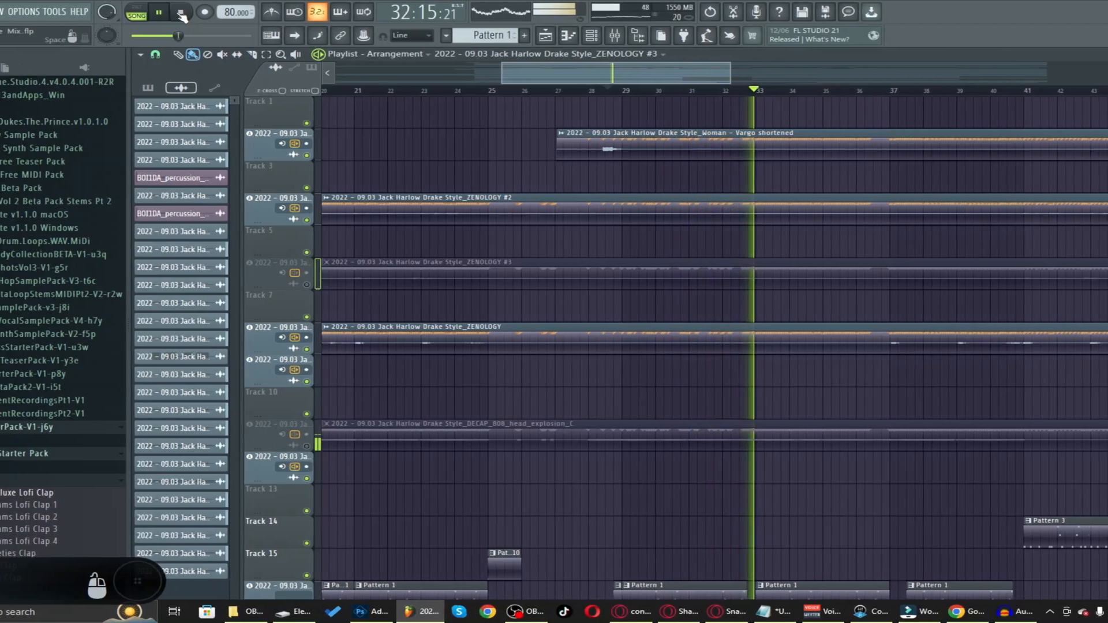
pyautogui.click(190, 13)
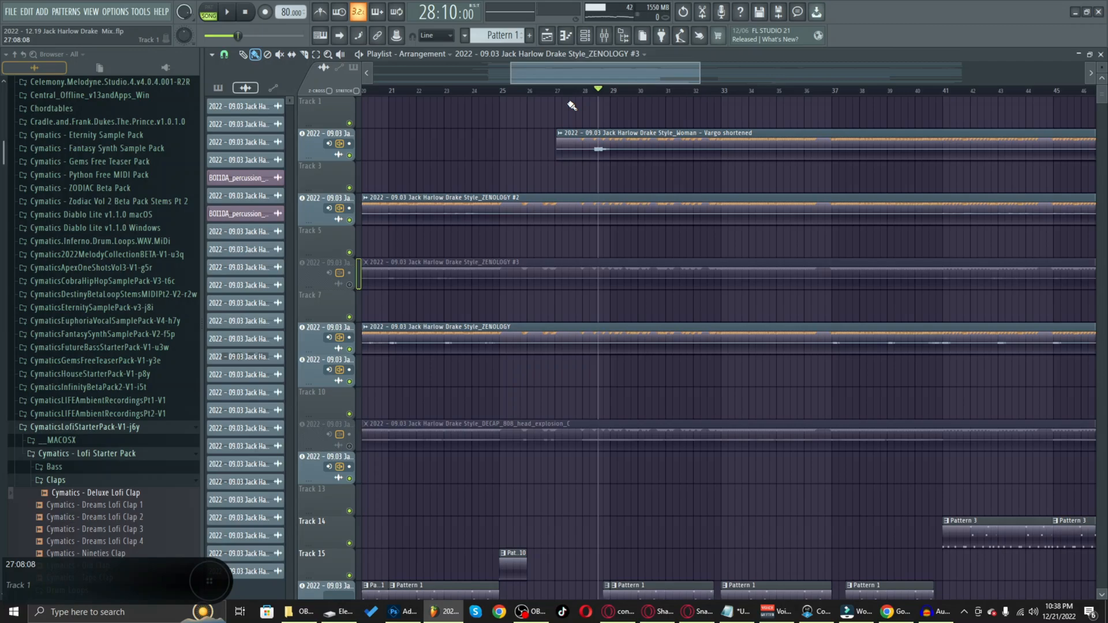
# Step: Open the mixer and select the Bus - Snare/Clap track to examine its routing and effects
pyautogui.click(604, 35)
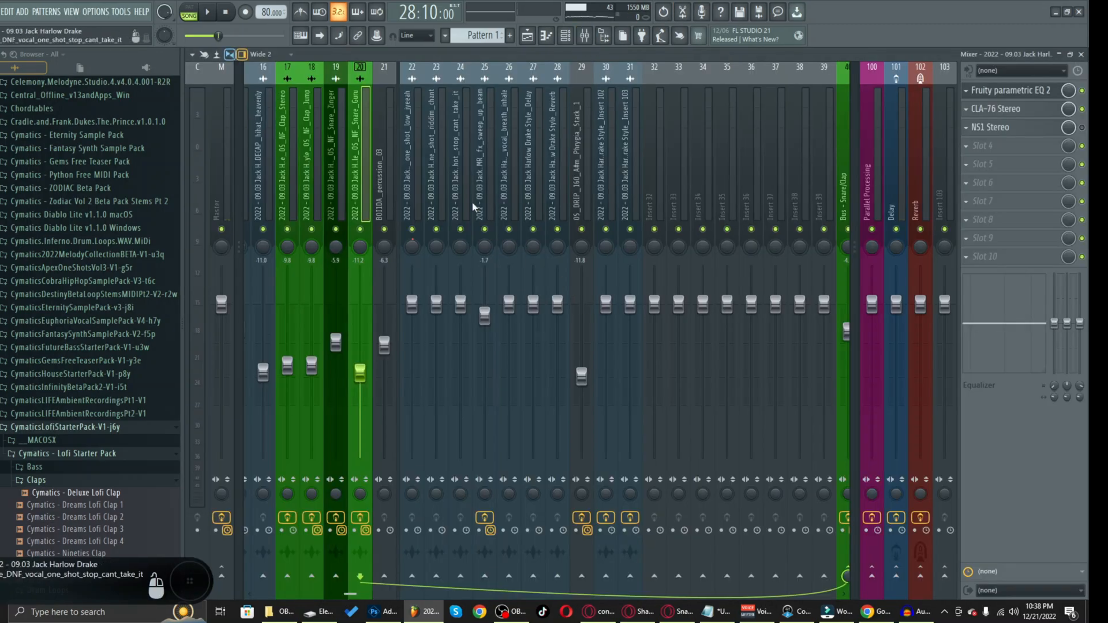
pyautogui.scroll(3, 472, 220)
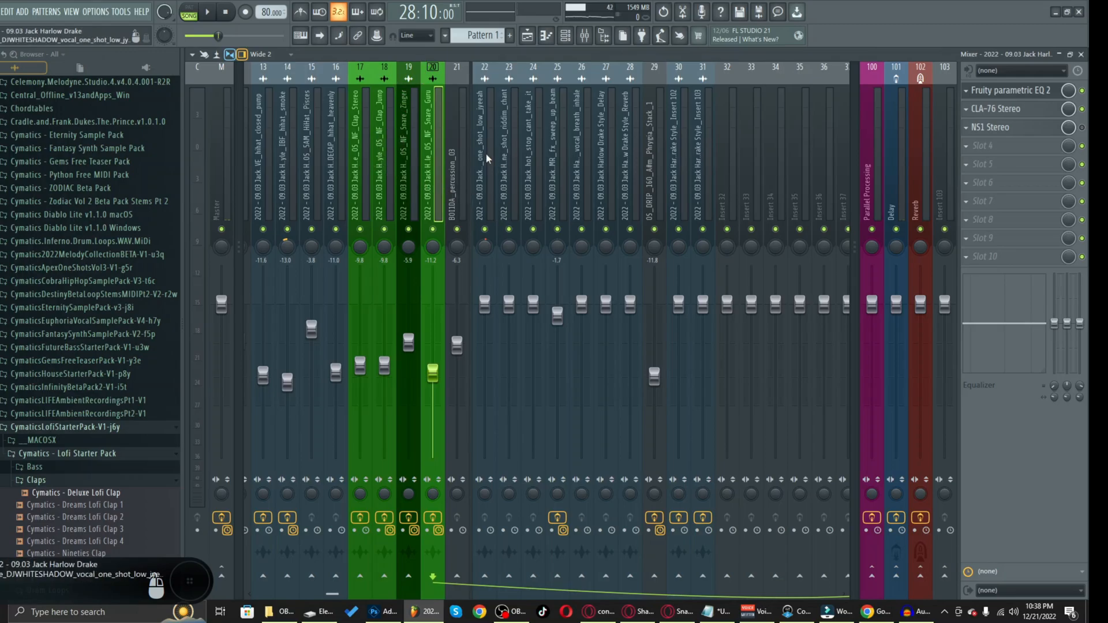
pyautogui.hscroll(3, 388, 135)
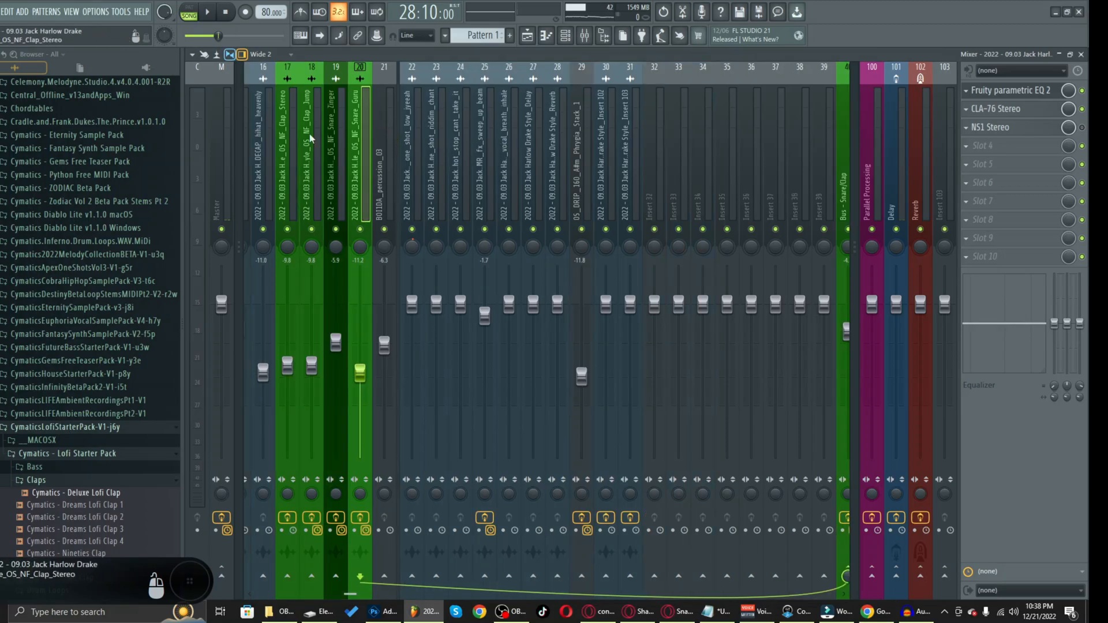
pyautogui.hscroll(3, 802, 156)
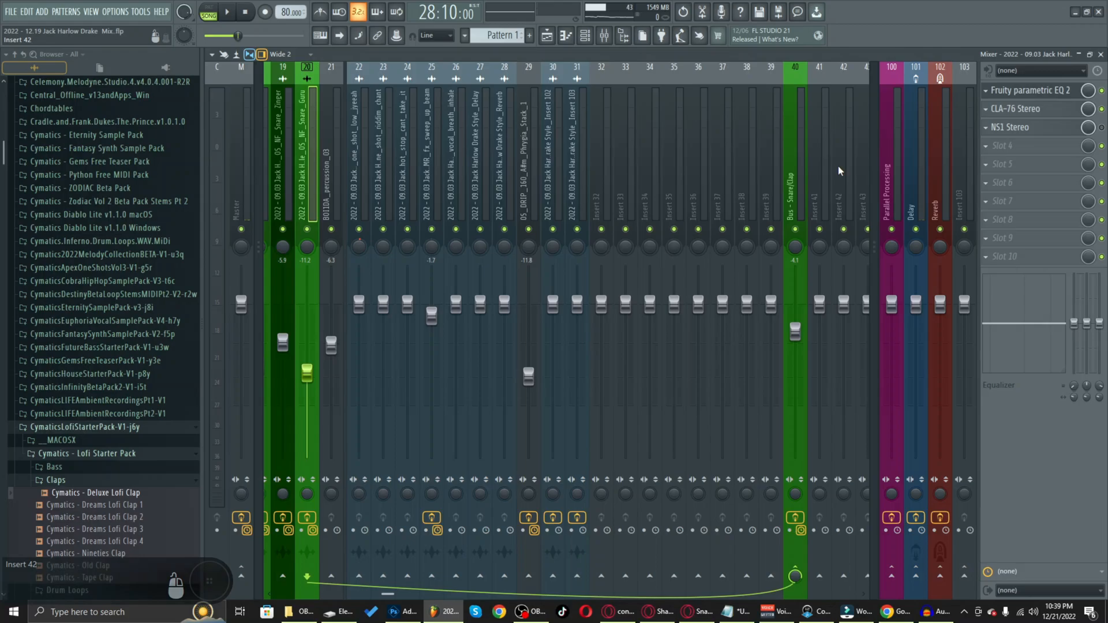
pyautogui.click(797, 164)
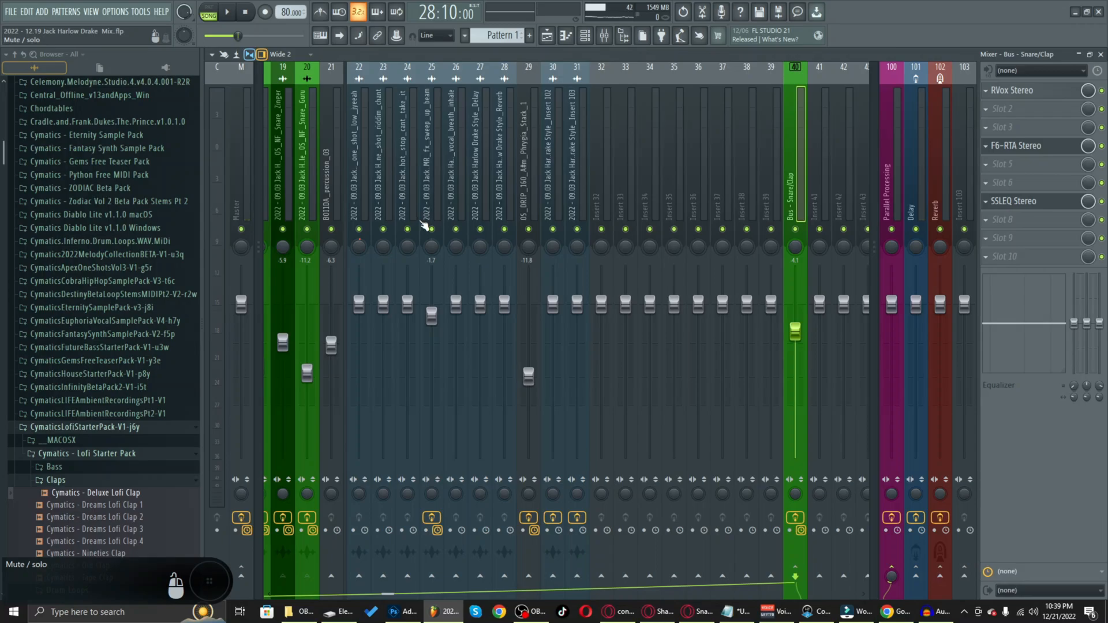
# Step: Select the OS_NF_Snare_Zinger mixer track
pyautogui.scroll(12, 440, 226)
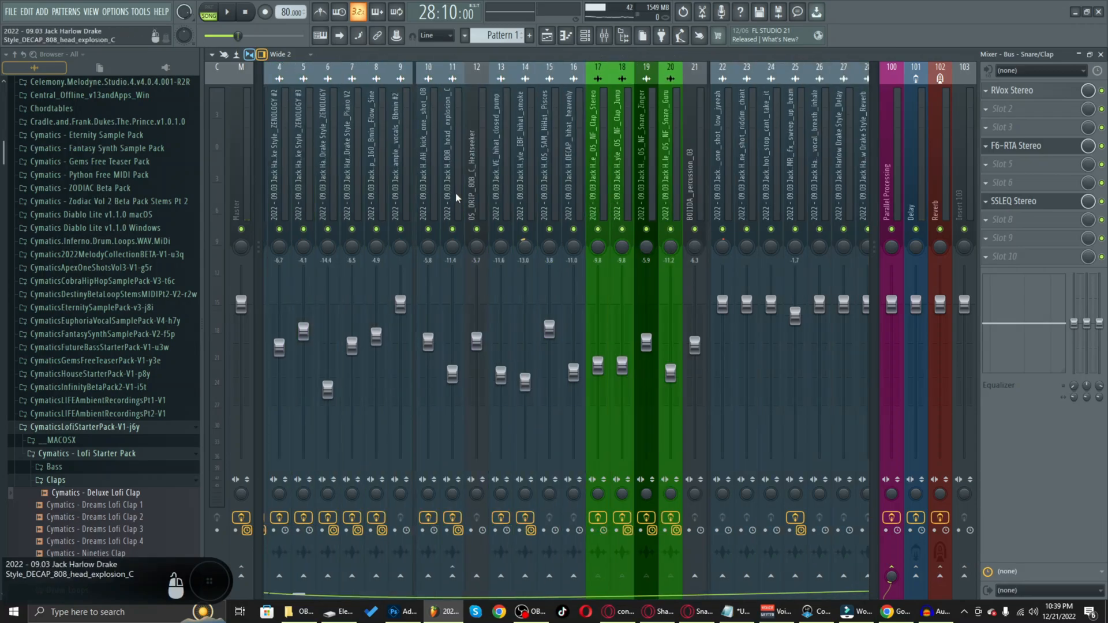
pyautogui.scroll(-7, 458, 198)
pyautogui.scroll(3, 470, 140)
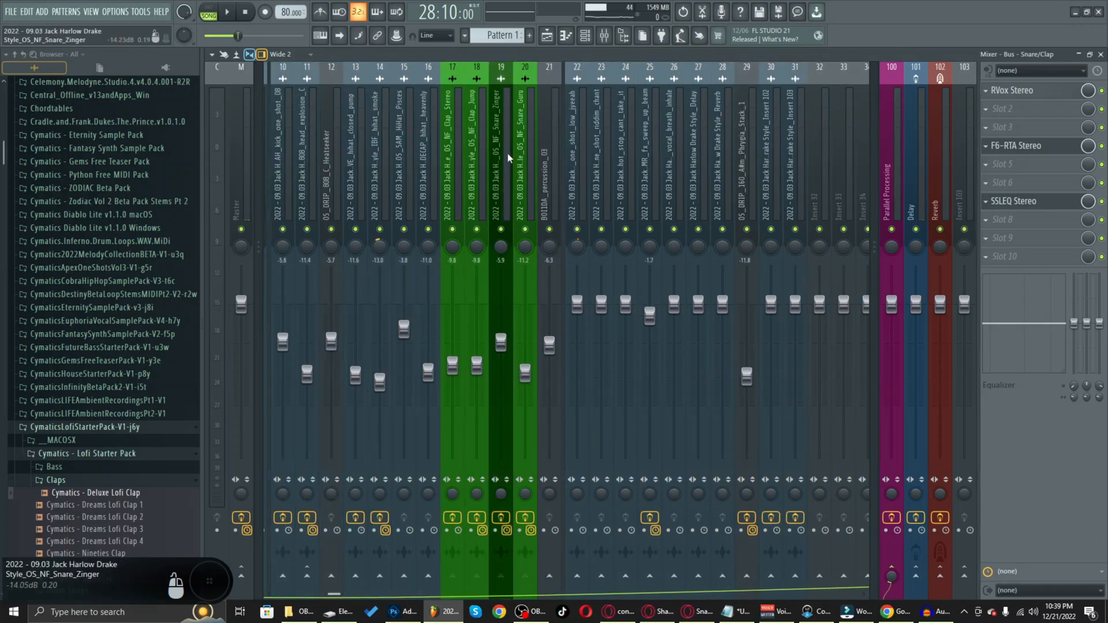
pyautogui.click(497, 234)
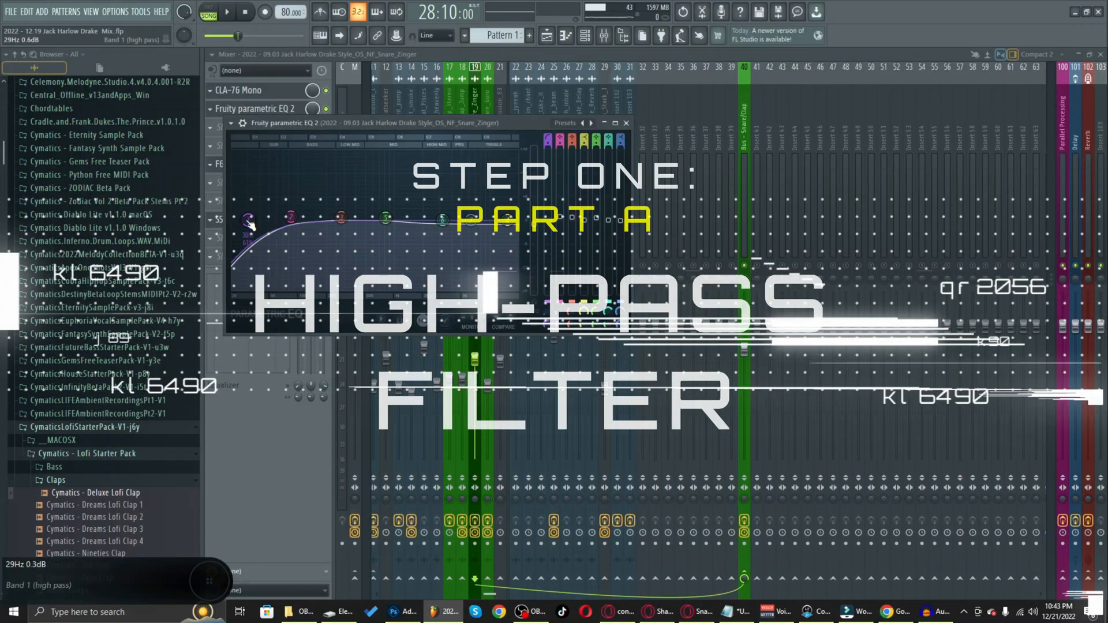
# Step: Sweep the band 1 high-pass frequency in the snare's Fruity parametric EQ 2 up to about 215 Hz and back down
pyautogui.moveTo(249, 223); pyautogui.dragTo(251, 238)
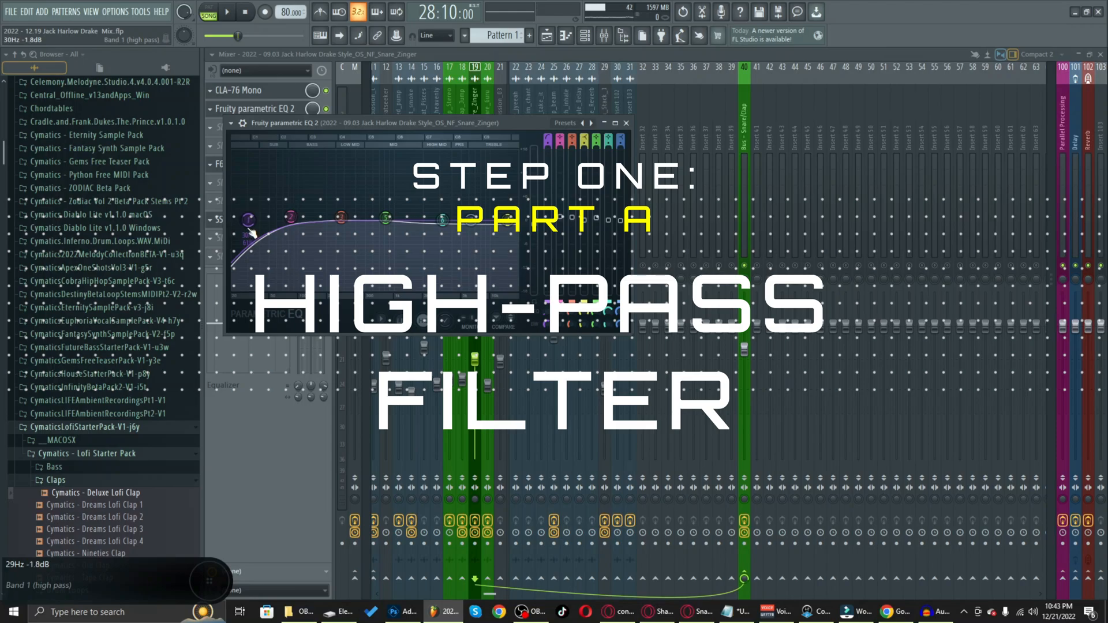
pyautogui.moveTo(249, 230); pyautogui.dragTo(330, 220)
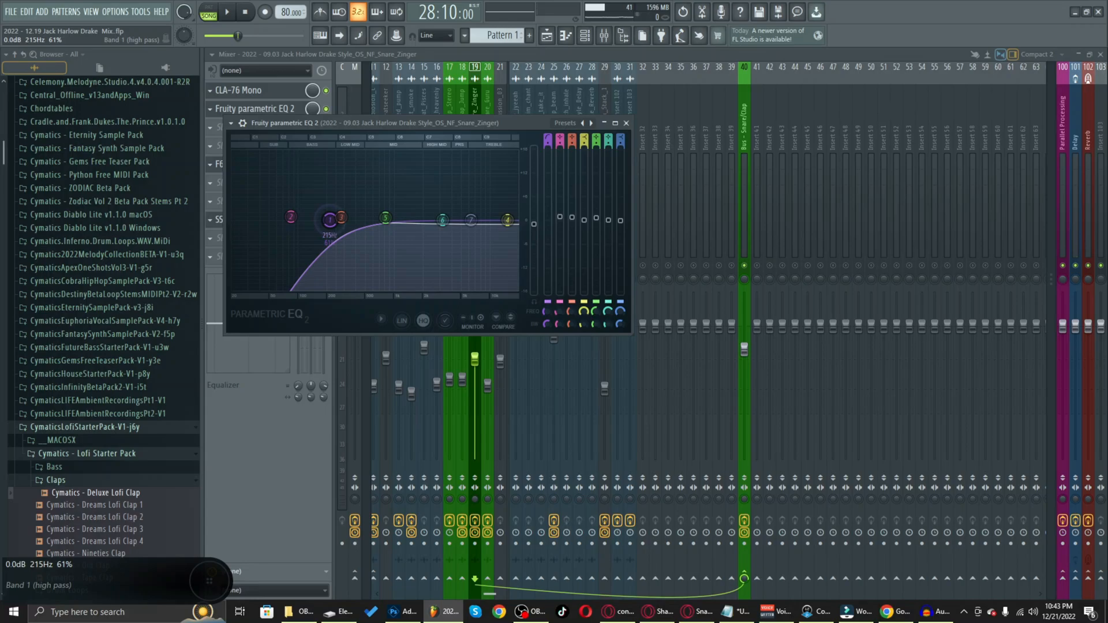
pyautogui.moveTo(329, 220); pyautogui.dragTo(334, 217)
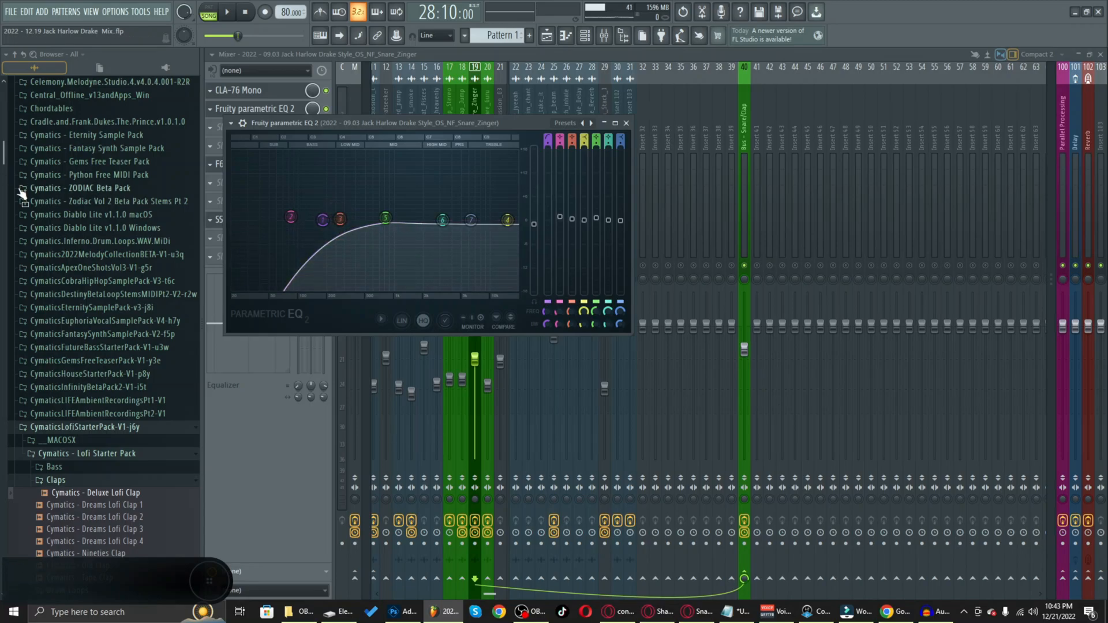
pyautogui.moveTo(326, 229); pyautogui.dragTo(233, 220)
# Step: Enable the snare's Fruity parametric EQ 2 and set its band 1 high-pass to about 239 Hz by ear during playback
pyautogui.click(326, 109)
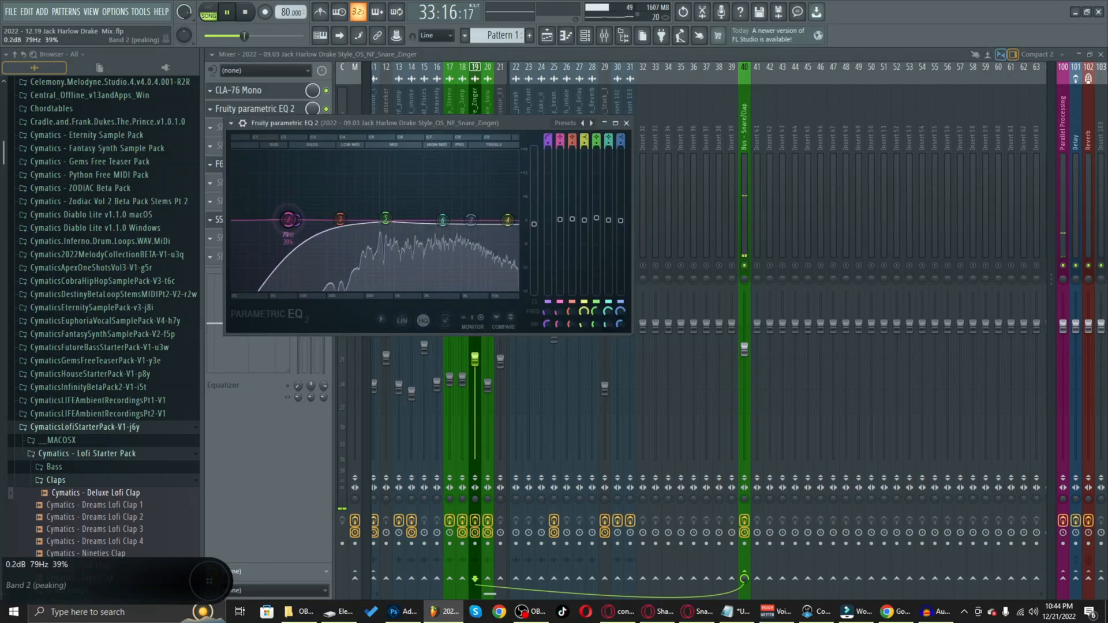
pyautogui.moveTo(298, 220); pyautogui.dragTo(351, 220)
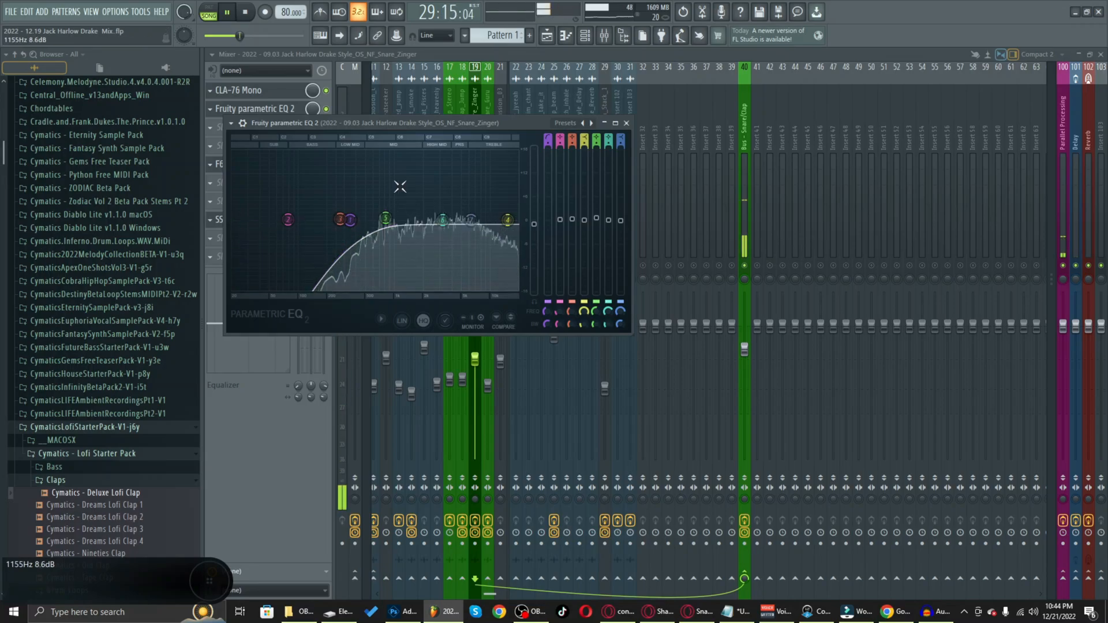
pyautogui.press('space')
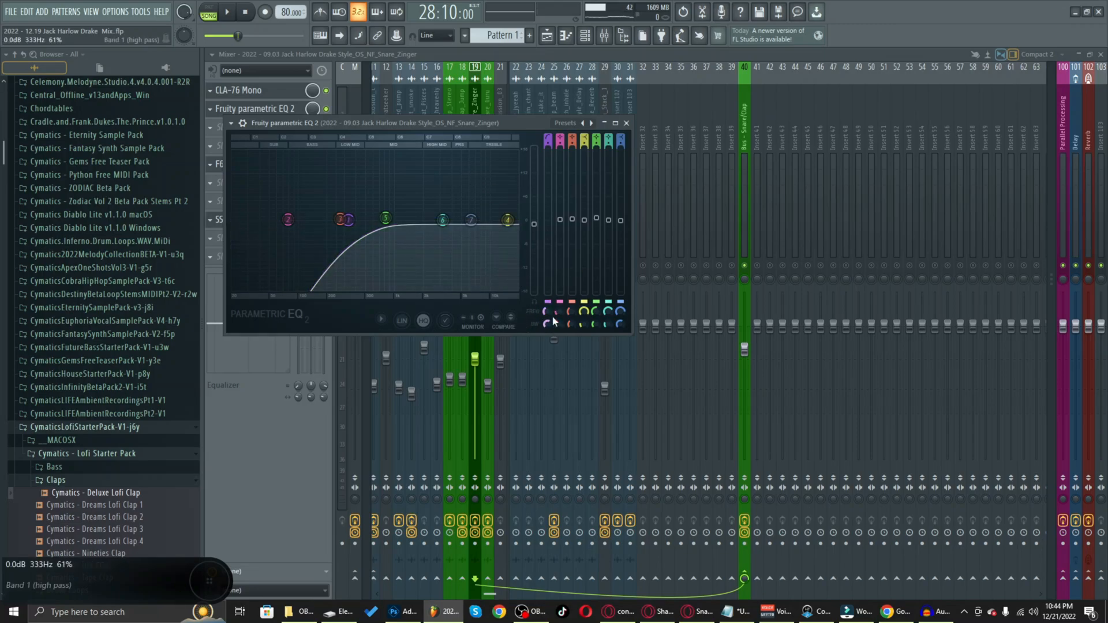
pyautogui.press('space')
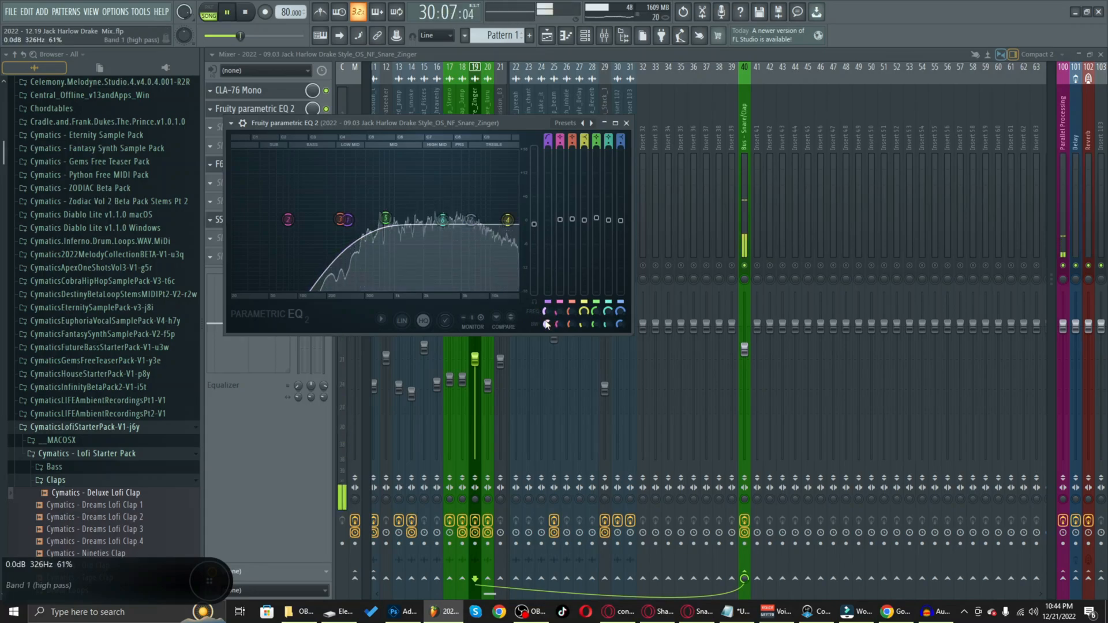
pyautogui.moveTo(547, 313); pyautogui.dragTo(547, 324)
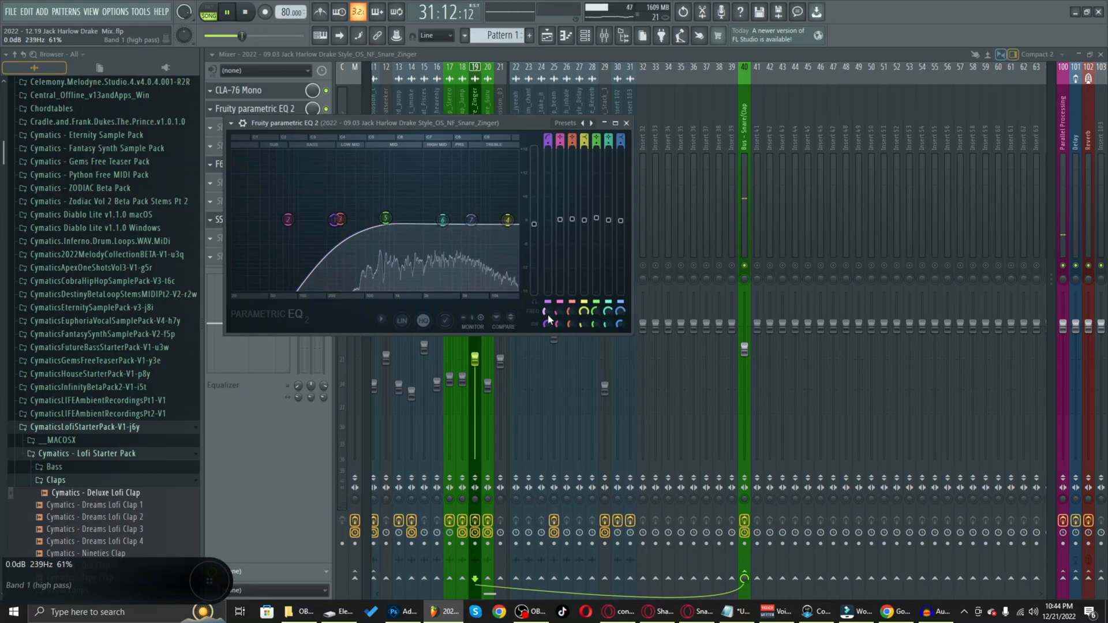
pyautogui.press('space')
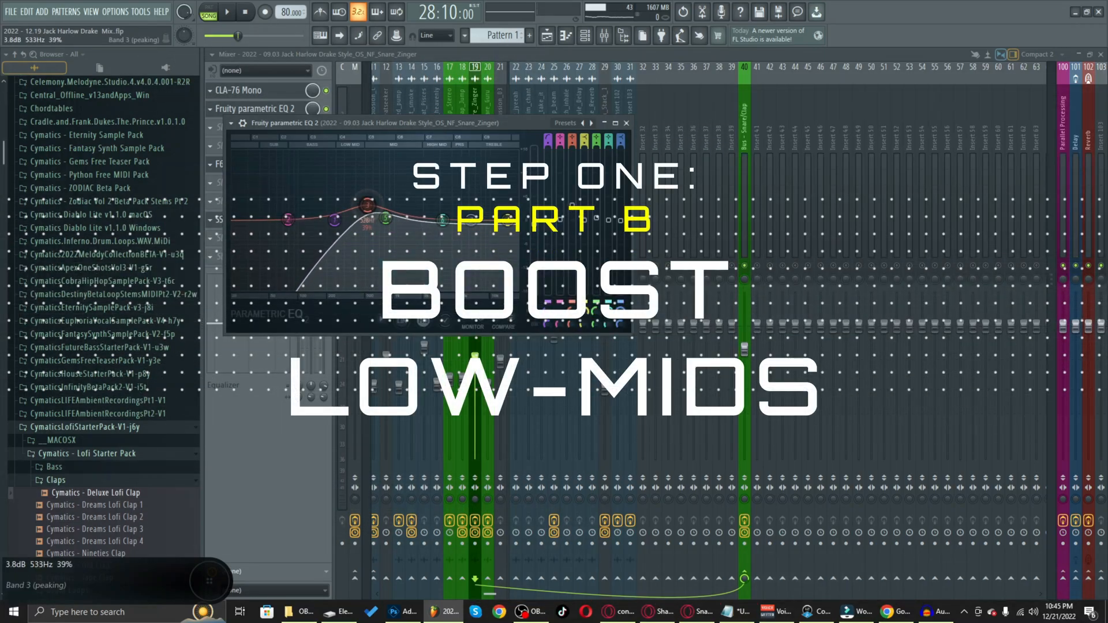
# Step: Boost the snare's low mids with peaking band 3 at about 664 Hz
pyautogui.moveTo(372, 205); pyautogui.dragTo(372, 206)
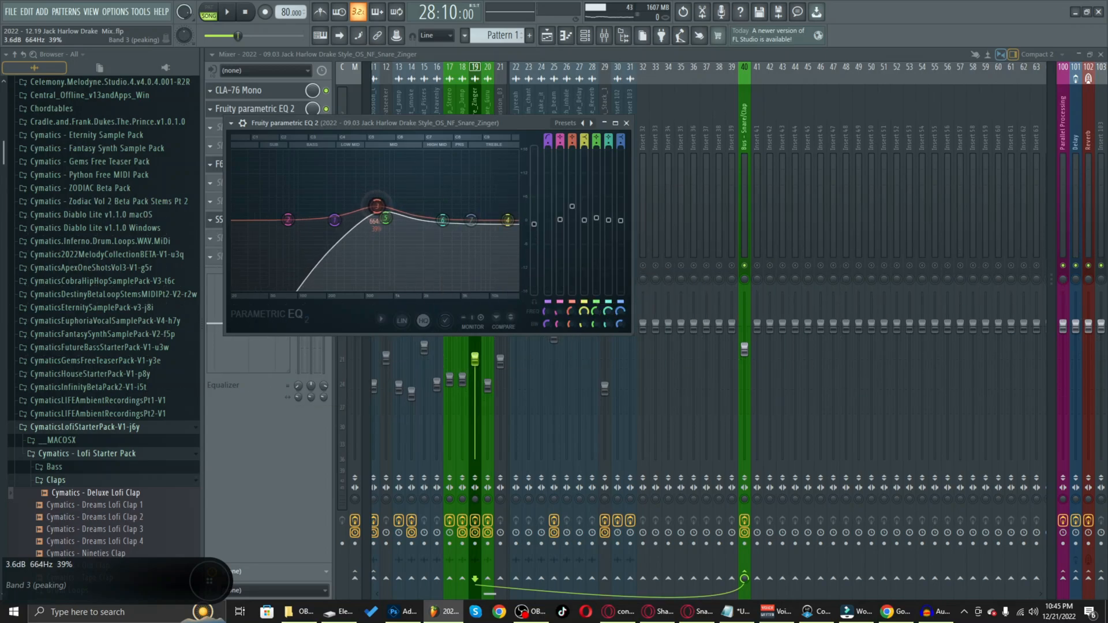
pyautogui.moveTo(381, 215); pyautogui.dragTo(380, 210)
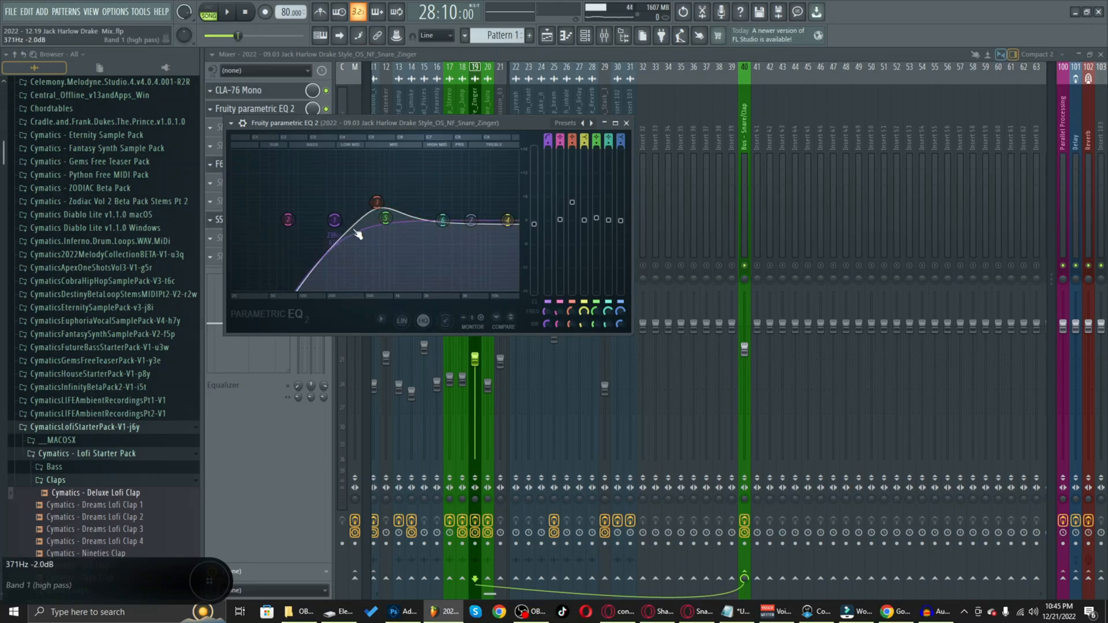
pyautogui.moveTo(376, 202); pyautogui.dragTo(381, 205)
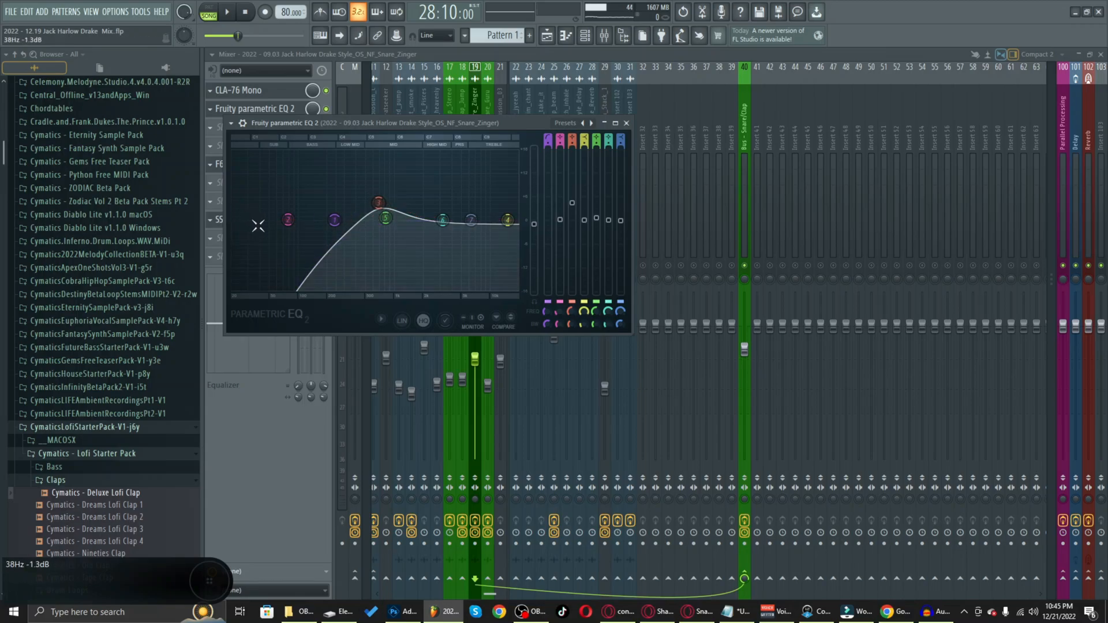
# Step: Compare the snare with Fruity parametric EQ 2 bypassed and enabled during playback, and stop the song
pyautogui.click(326, 108)
pyautogui.press('space')
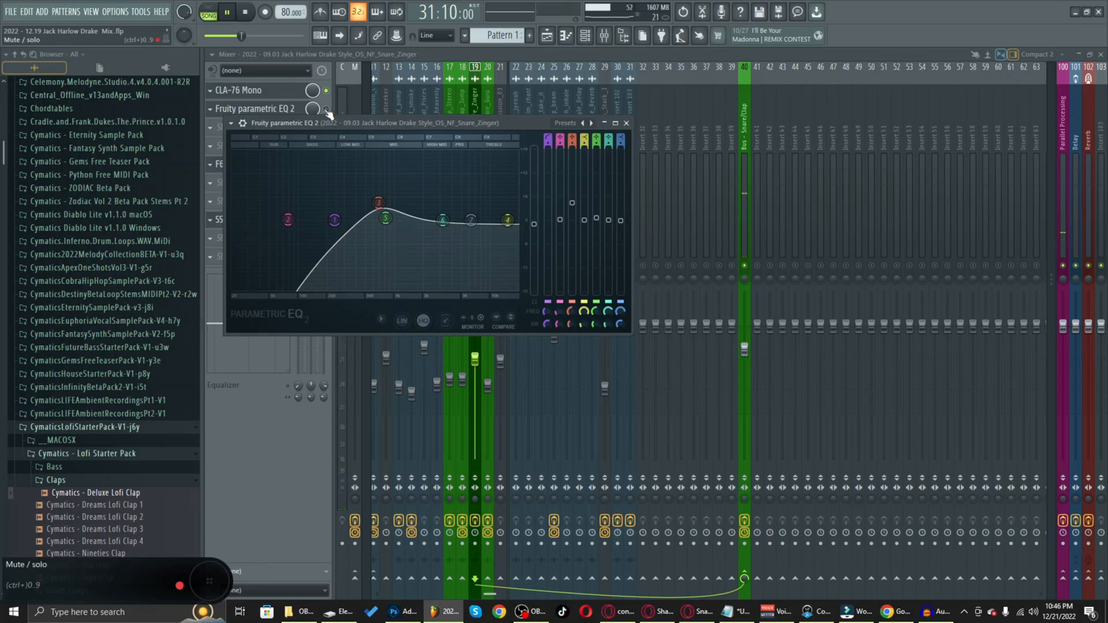
pyautogui.press('Escape')
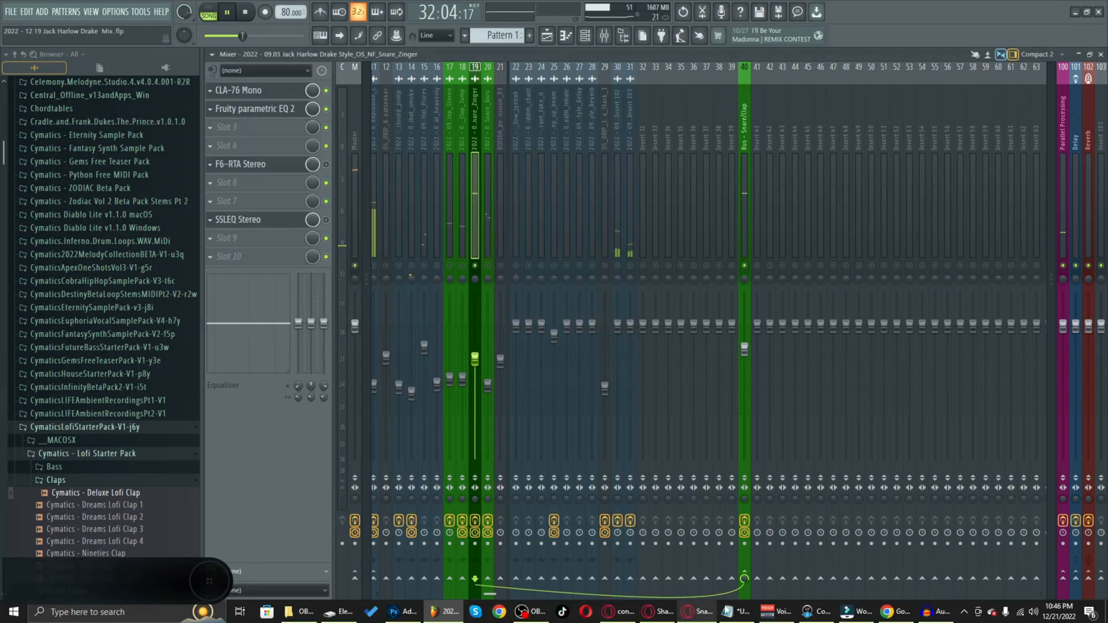
pyautogui.click(282, 110)
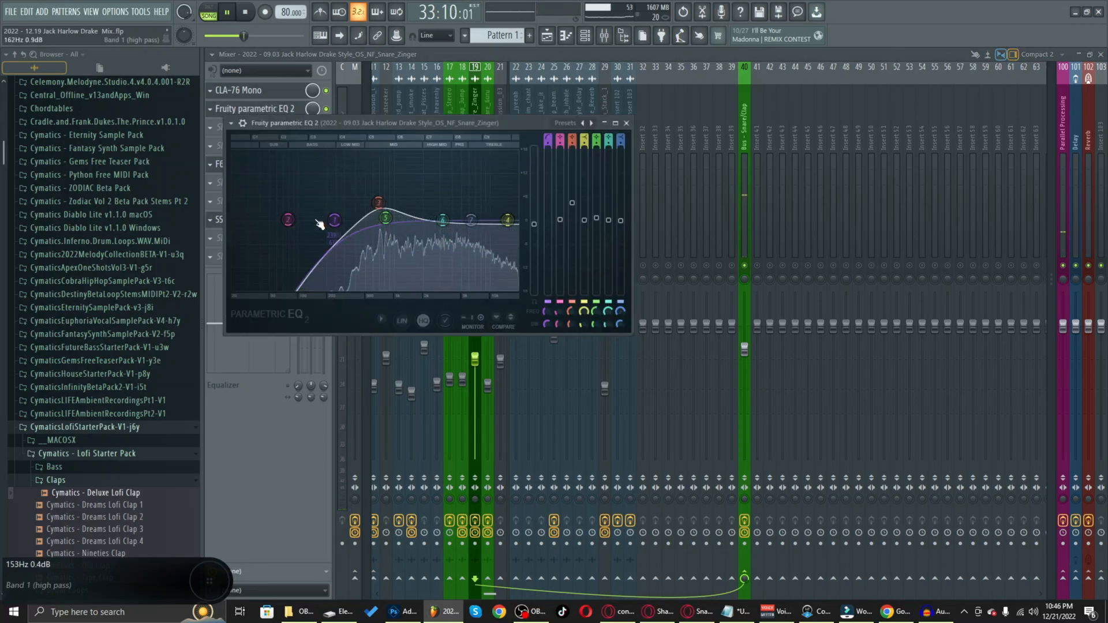
pyautogui.press('space')
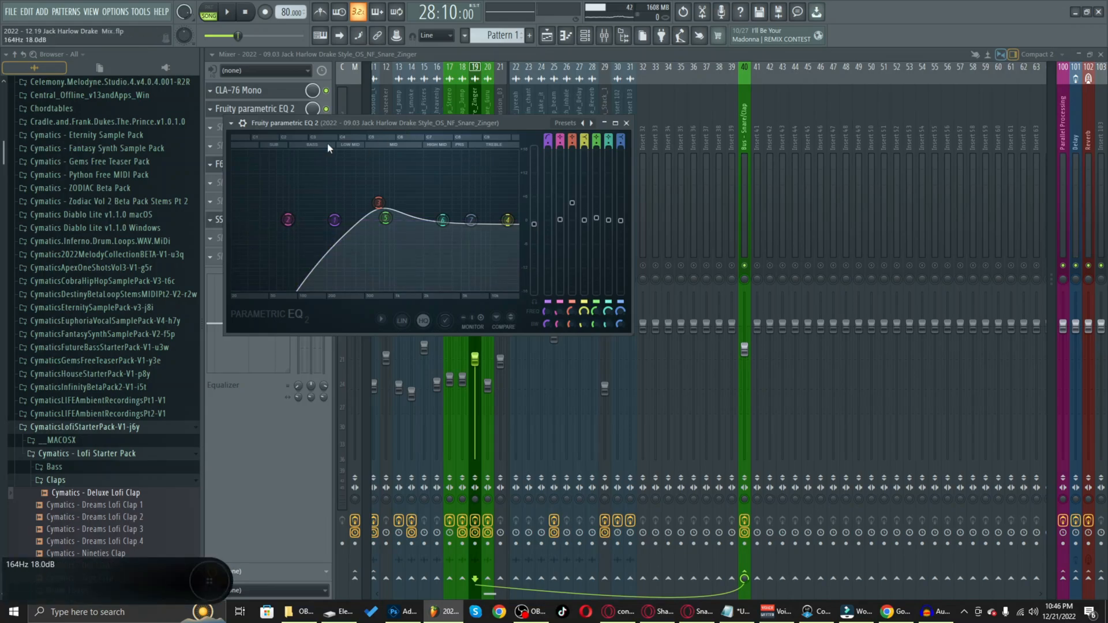
# Step: Open the snare's F6-RTA Stereo and flatten band 4 to 0 dB gain at about 1327 Hz
pyautogui.moveTo(376, 116)
pyautogui.mouseDown()
pyautogui.moveTo(497, 83)
pyautogui.moveTo(455, 68)
pyautogui.moveTo(477, 62)
pyautogui.mouseUp()
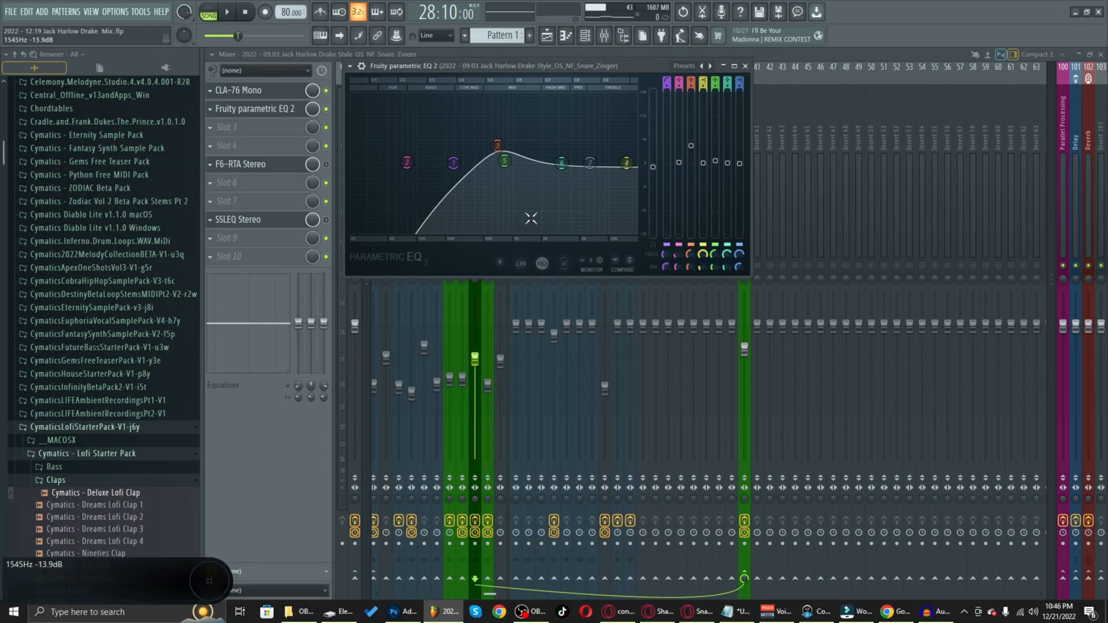
pyautogui.click(271, 164)
pyautogui.click(272, 165)
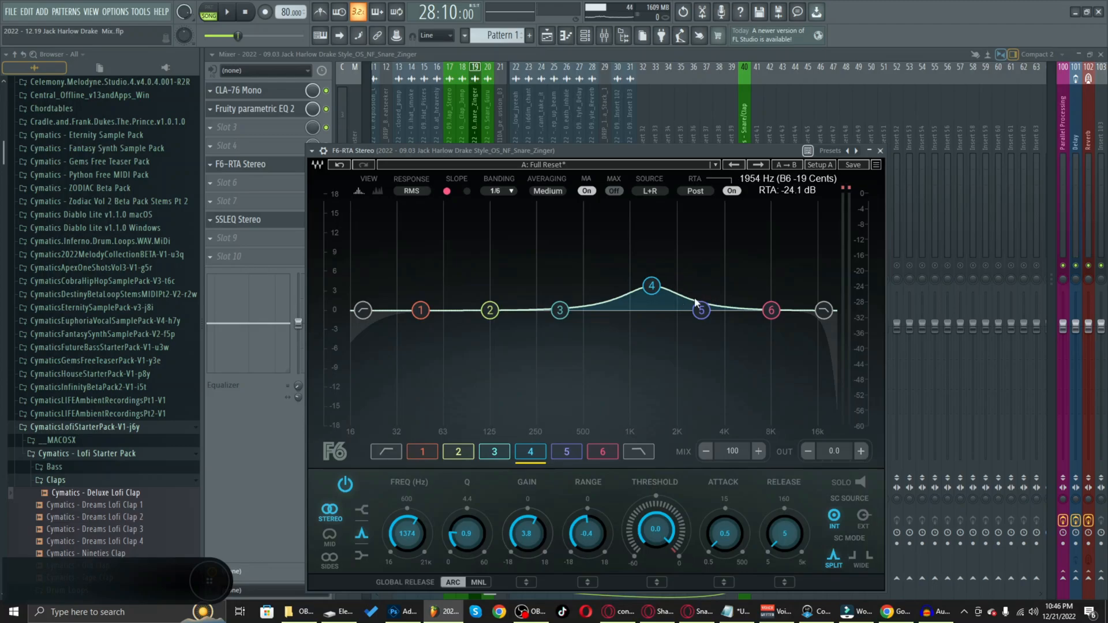
pyautogui.moveTo(651, 285); pyautogui.dragTo(648, 310)
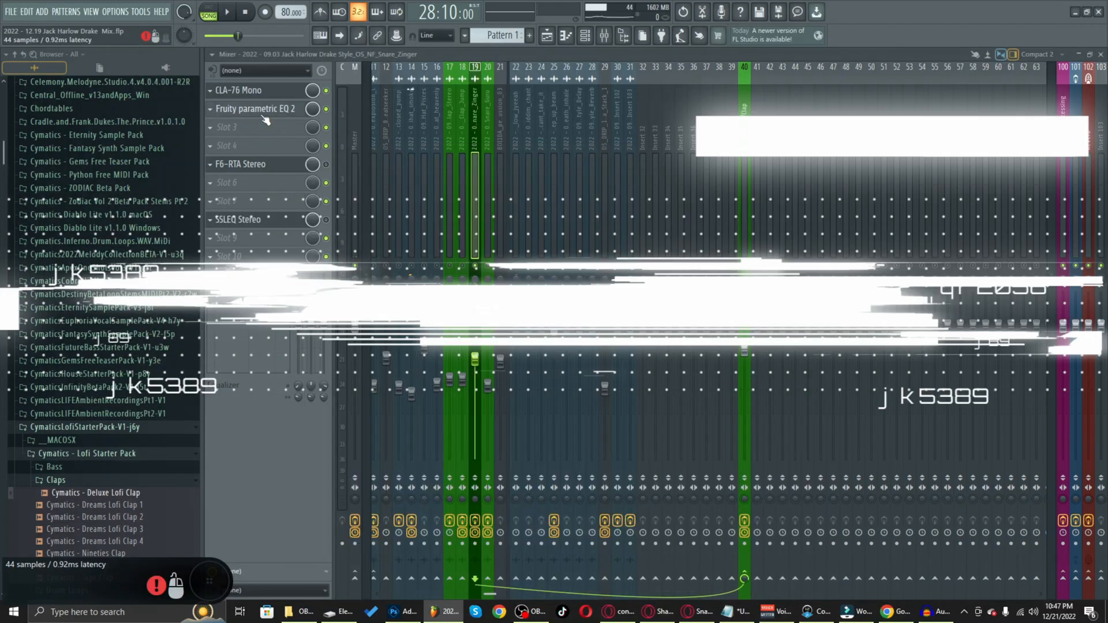
# Step: Briefly show the snare's Fruity parametric EQ 2, and reopen F6-RTA Stereo with its window clear of the effect slots
pyautogui.click(253, 108)
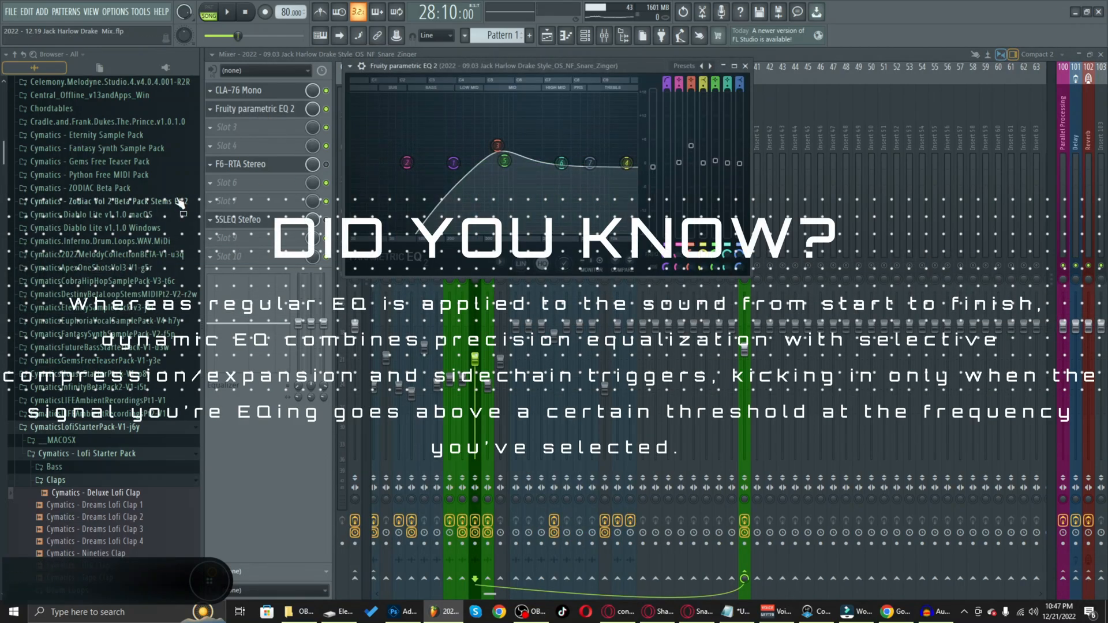
pyautogui.click(253, 108)
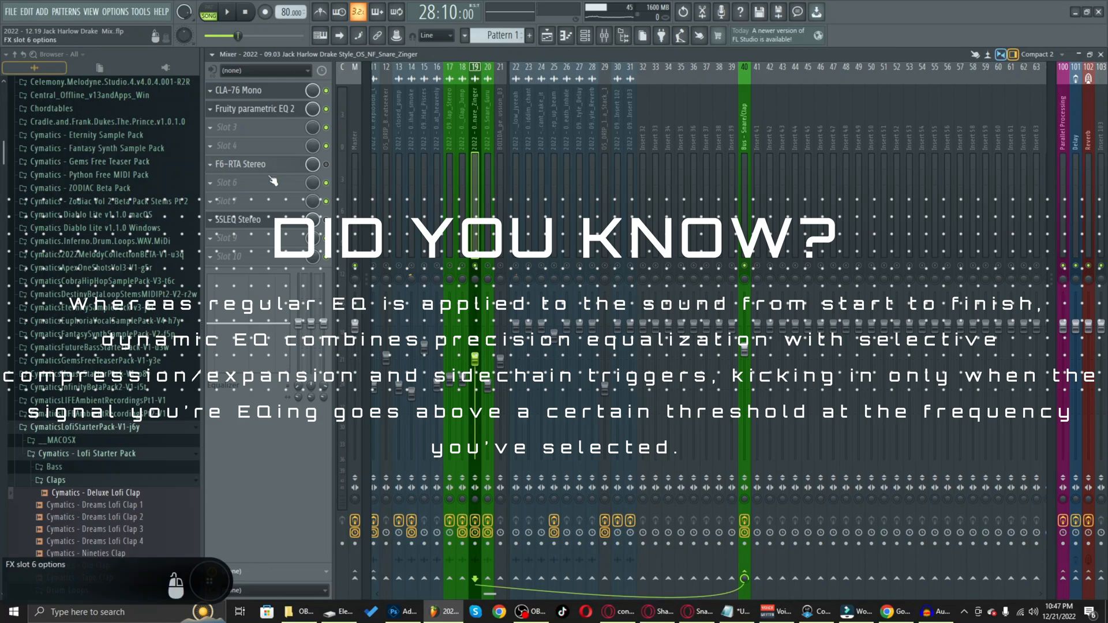
pyautogui.click(267, 159)
pyautogui.moveTo(445, 152); pyautogui.dragTo(563, 108)
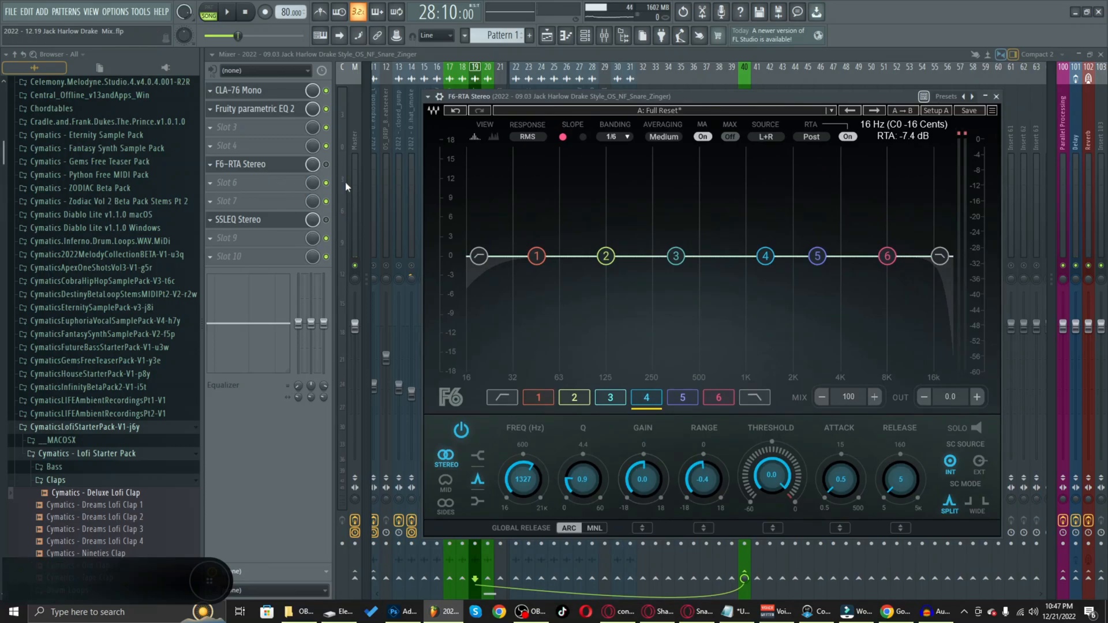
# Step: Set band 4's range to 7.0 dB and threshold to -13.2 dB during playback, and stop the song
pyautogui.press('space')
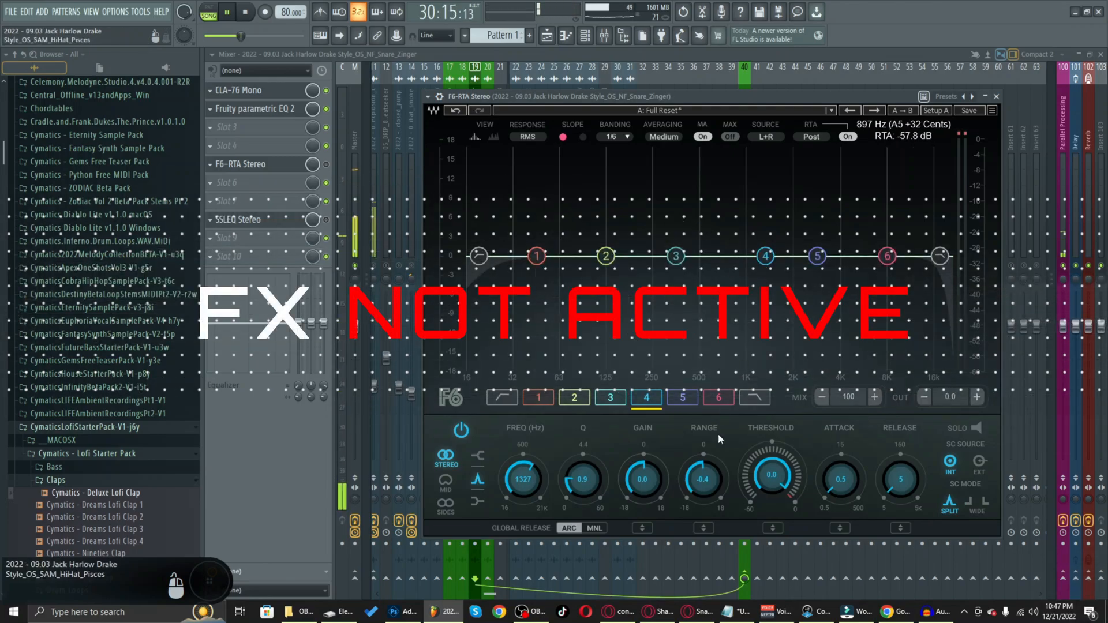
pyautogui.moveTo(694, 496); pyautogui.dragTo(776, 503)
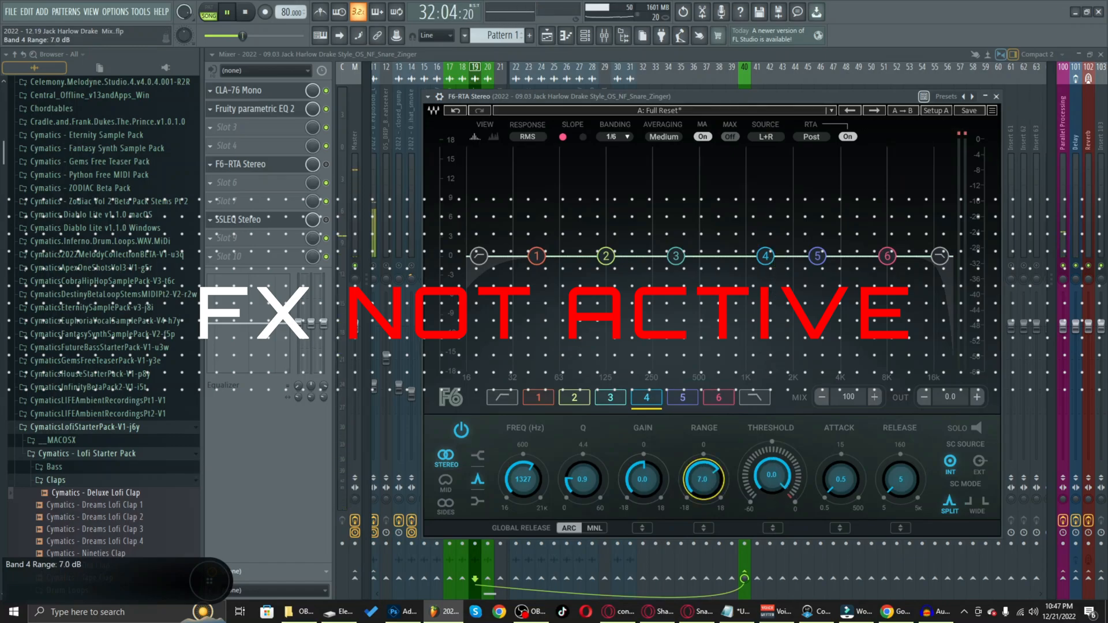
pyautogui.moveTo(781, 474); pyautogui.dragTo(781, 496)
pyautogui.press('space')
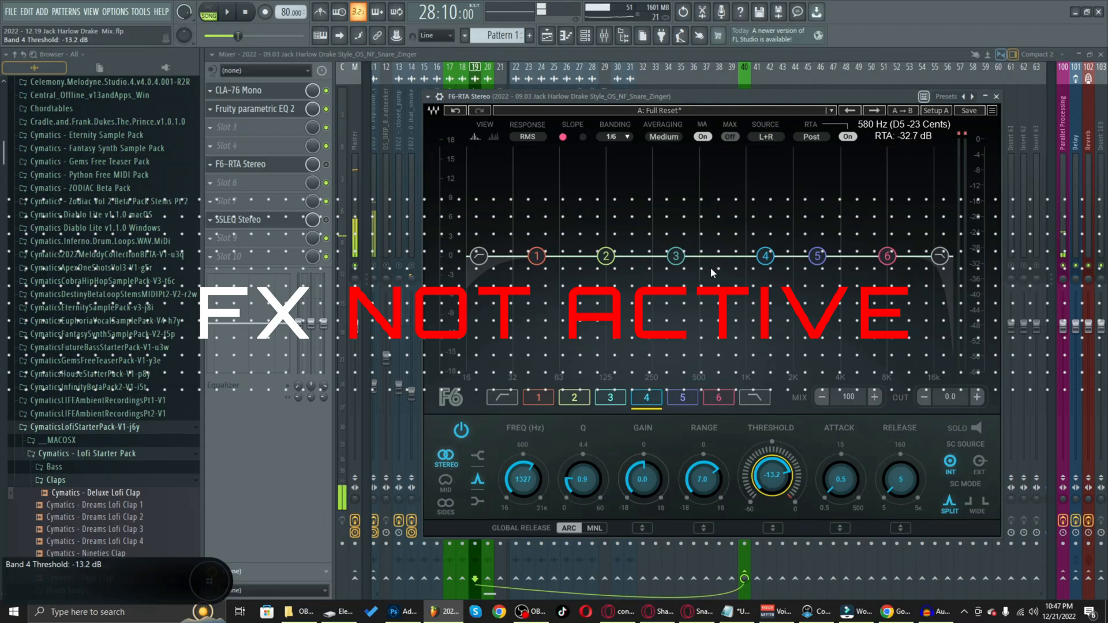
# Step: Enable the snare's F6-RTA Stereo and, during playback, set band 4's threshold to -30.4 dB and frequency to 1569 Hz
pyautogui.click(326, 164)
pyautogui.press('Escape')
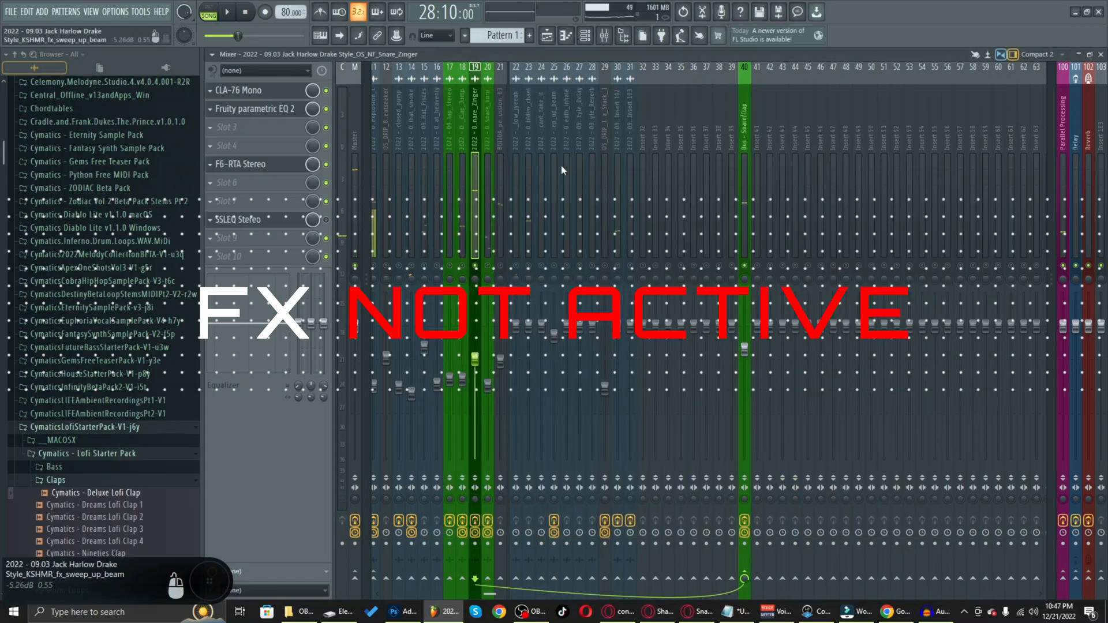
pyautogui.click(240, 164)
pyautogui.press('space')
pyautogui.moveTo(771, 474); pyautogui.dragTo(771, 503)
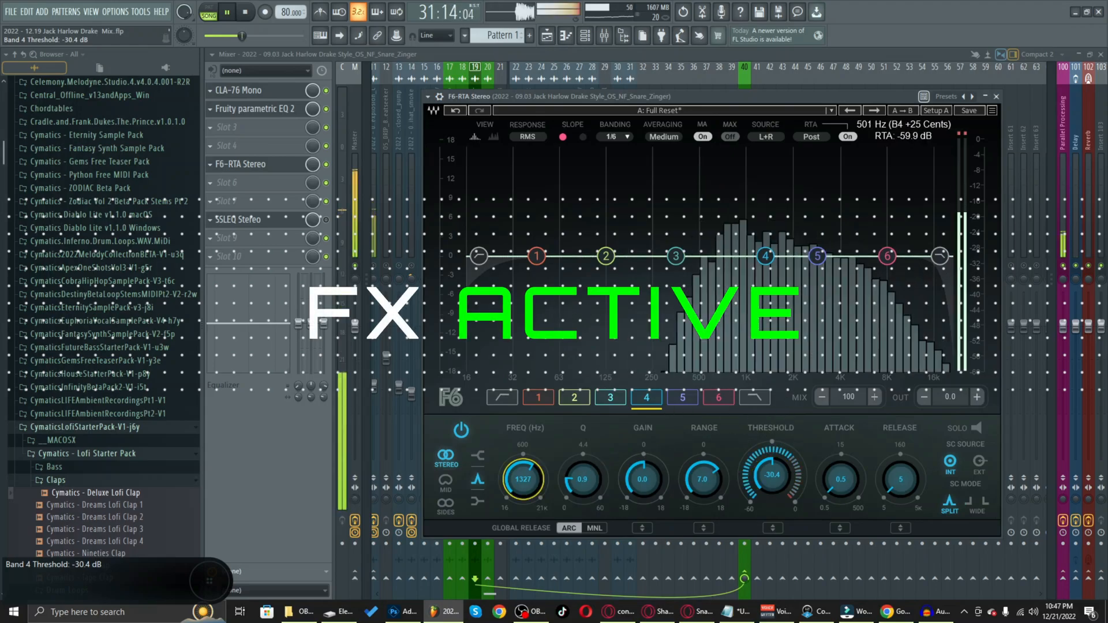
pyautogui.moveTo(522, 479); pyautogui.dragTo(523, 464)
pyautogui.press('space')
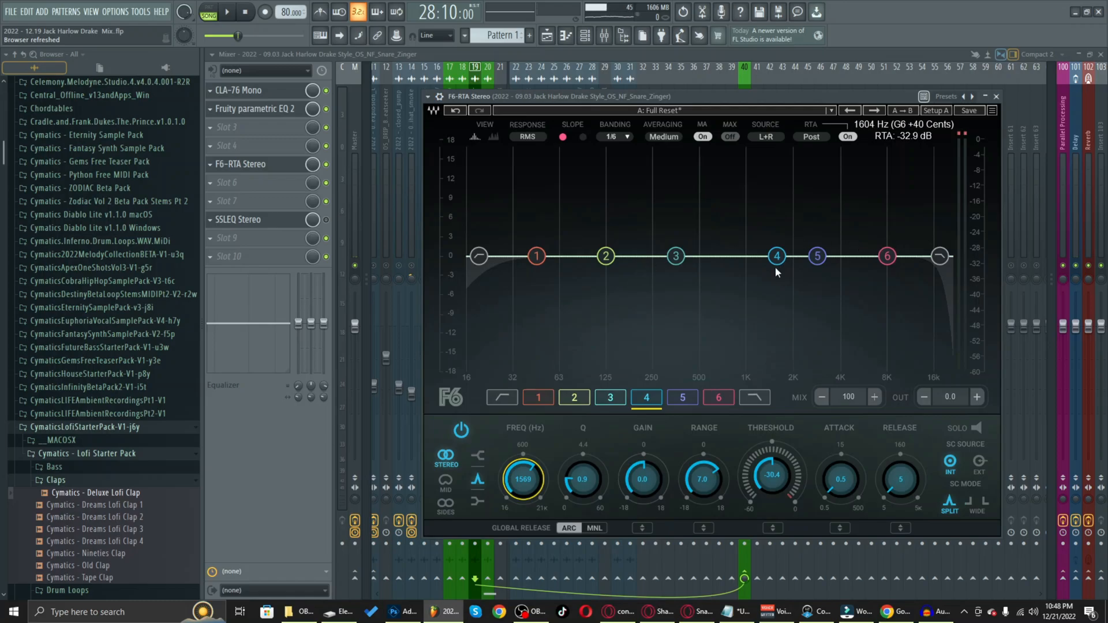
# Step: Set band 4's range to about -0.1 dB and boost it 8.2 dB at about 633 Hz
pyautogui.moveTo(692, 479); pyautogui.dragTo(703, 483)
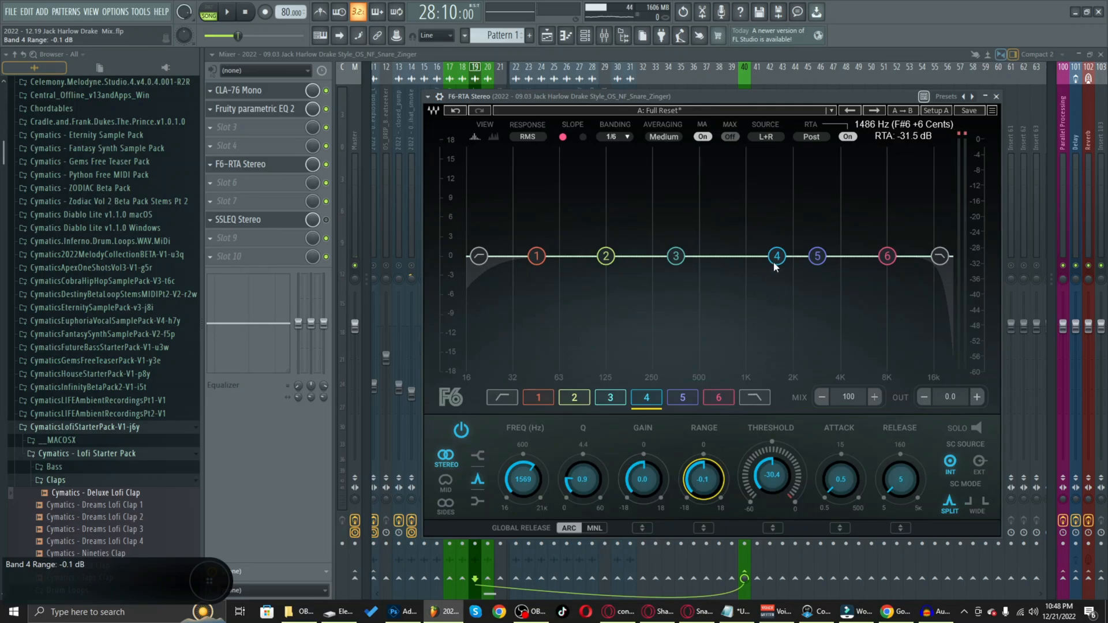
pyautogui.moveTo(775, 256); pyautogui.dragTo(655, 204)
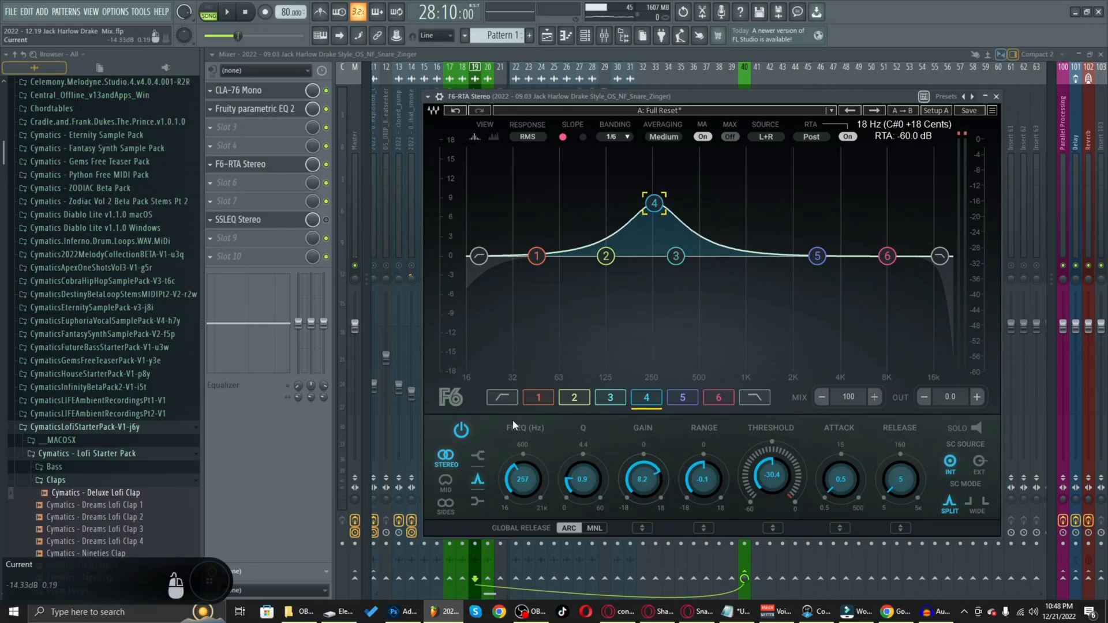
pyautogui.moveTo(523, 479)
pyautogui.mouseDown()
pyautogui.moveTo(522, 452)
pyautogui.moveTo(529, 482)
pyautogui.mouseUp()
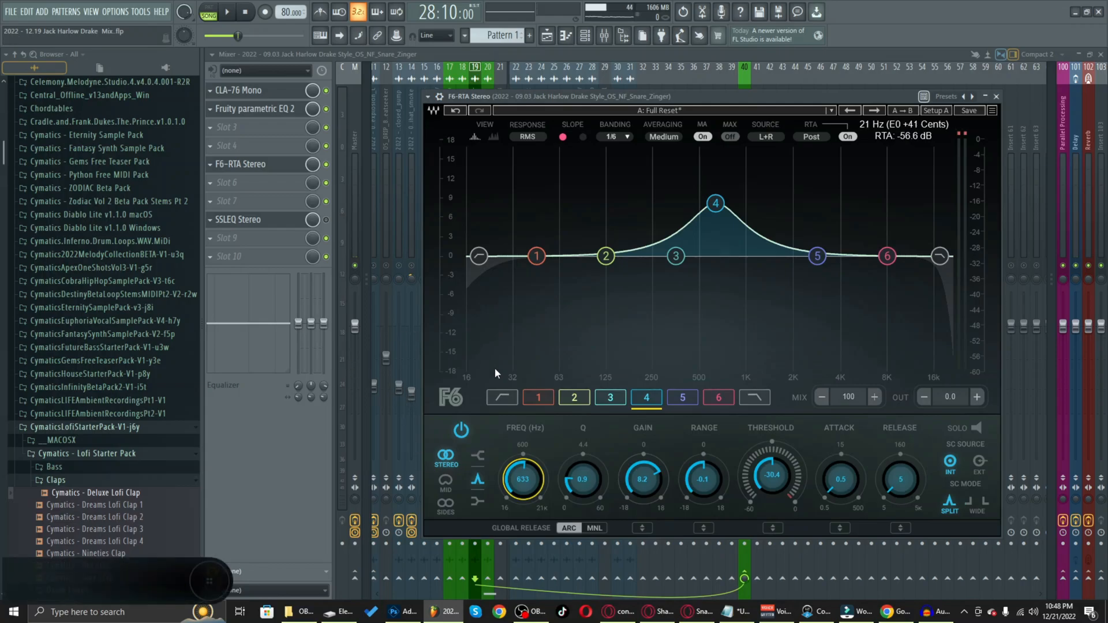
# Step: Sweep band 4's boost up to about 3603 Hz during playback, settle it at 1455 Hz, and stop the song
pyautogui.press('space')
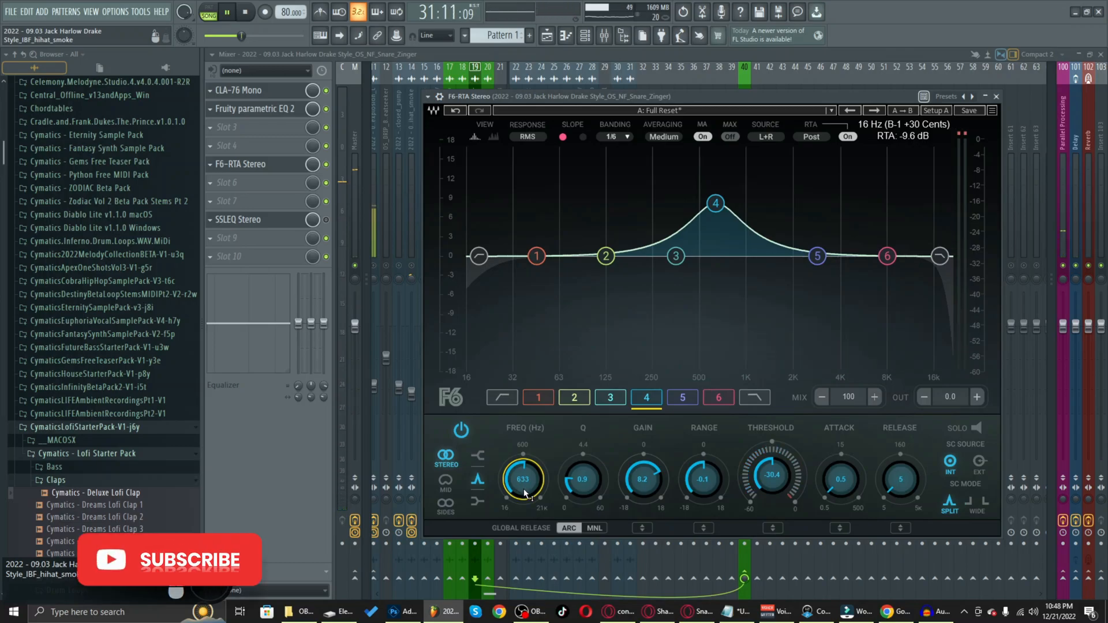
pyautogui.moveTo(524, 488); pyautogui.dragTo(524, 473)
pyautogui.moveTo(523, 479); pyautogui.dragTo(523, 469)
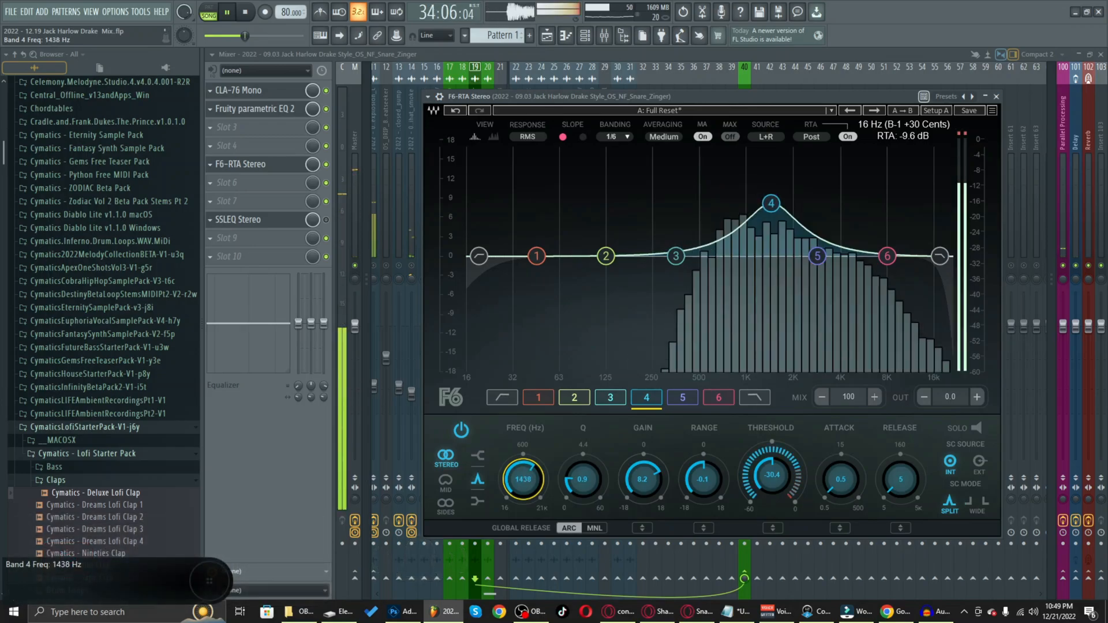
pyautogui.click(592, 544)
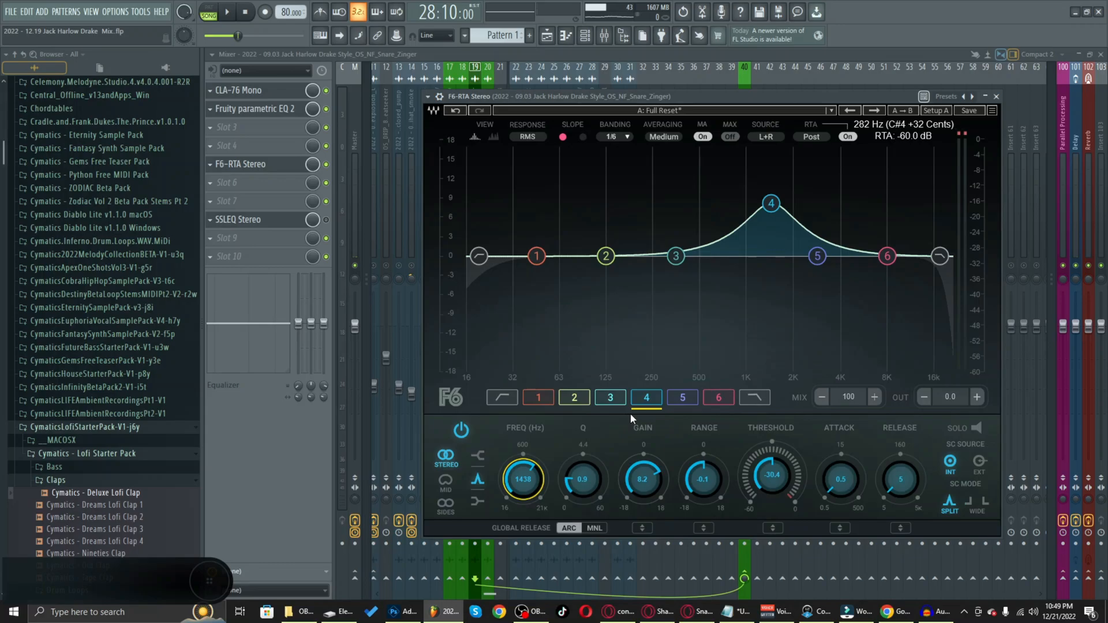
pyautogui.press('space')
pyautogui.moveTo(522, 480); pyautogui.dragTo(530, 468)
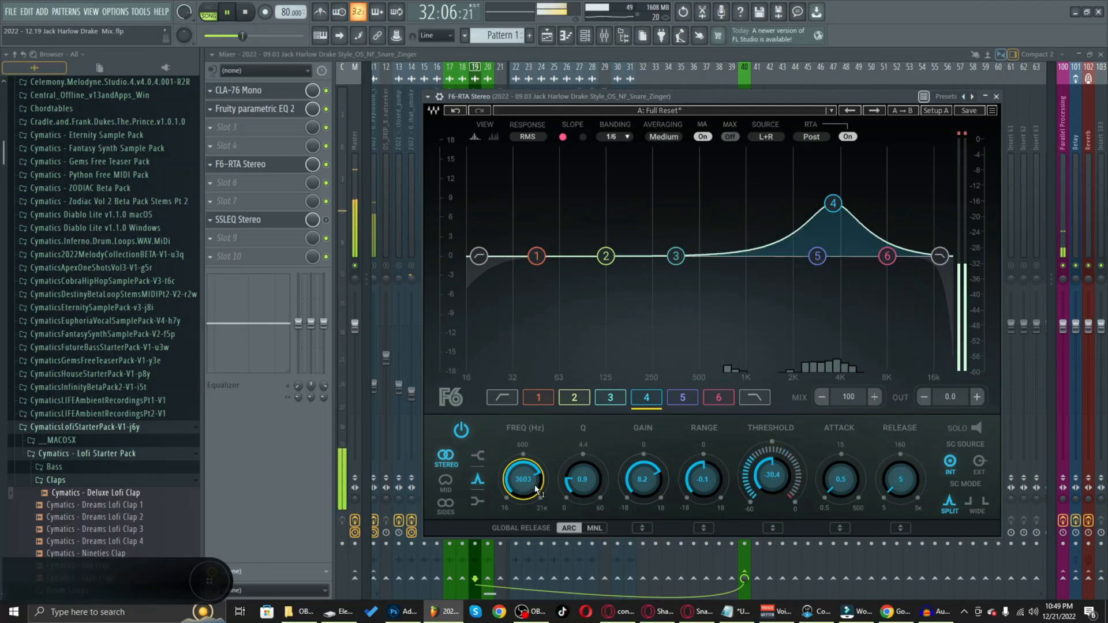
pyautogui.moveTo(537, 489); pyautogui.dragTo(538, 522)
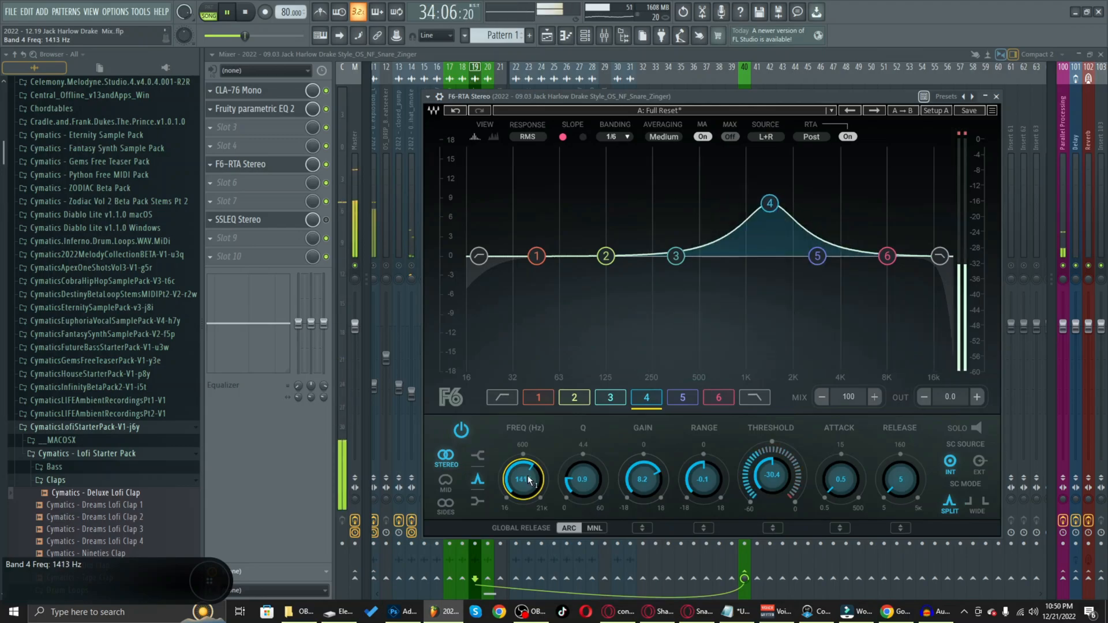
pyautogui.press('space')
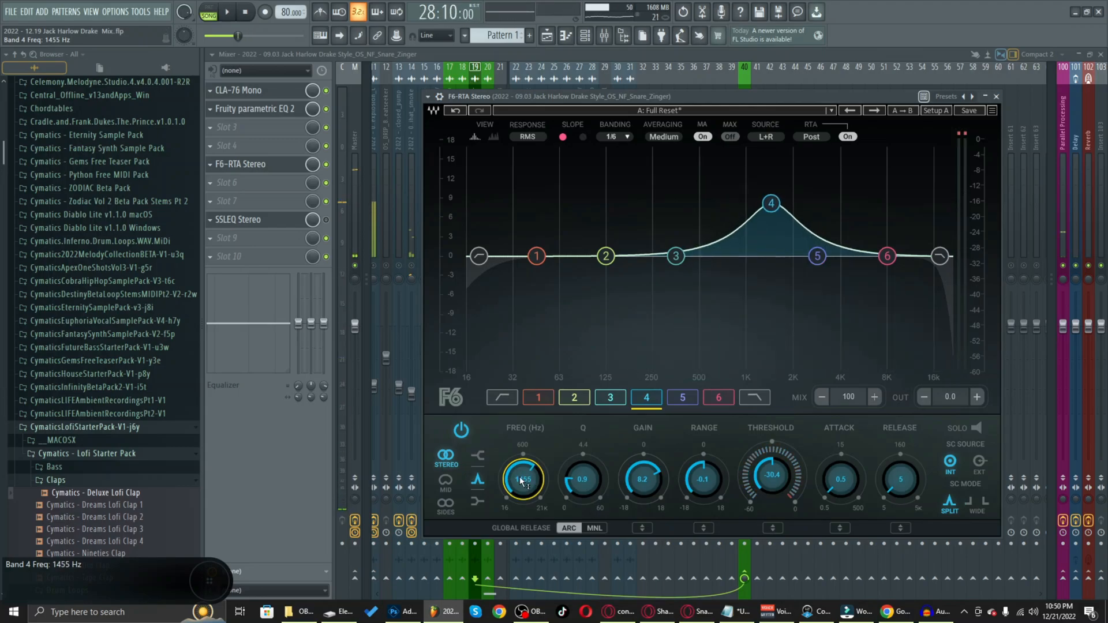
pyautogui.moveTo(537, 522); pyautogui.dragTo(550, 474)
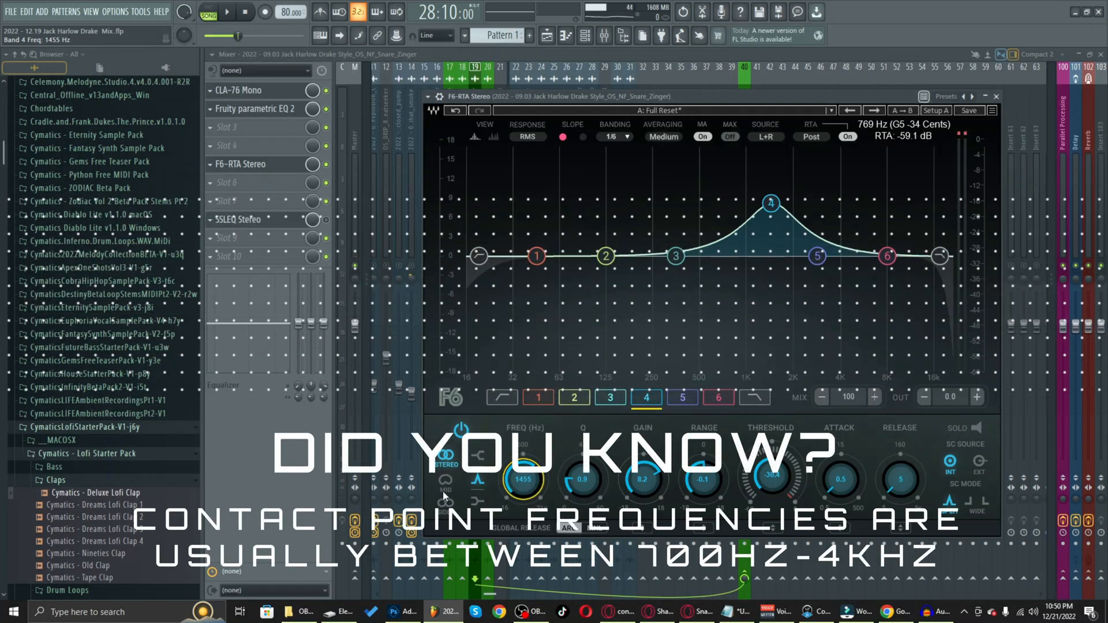
# Step: Reduce band 4's gain to 4.1 dB, and reopen F6-RTA Stereo from the snare's mixer track
pyautogui.moveTo(642, 479); pyautogui.dragTo(642, 508)
pyautogui.moveTo(771, 242); pyautogui.dragTo(757, 237)
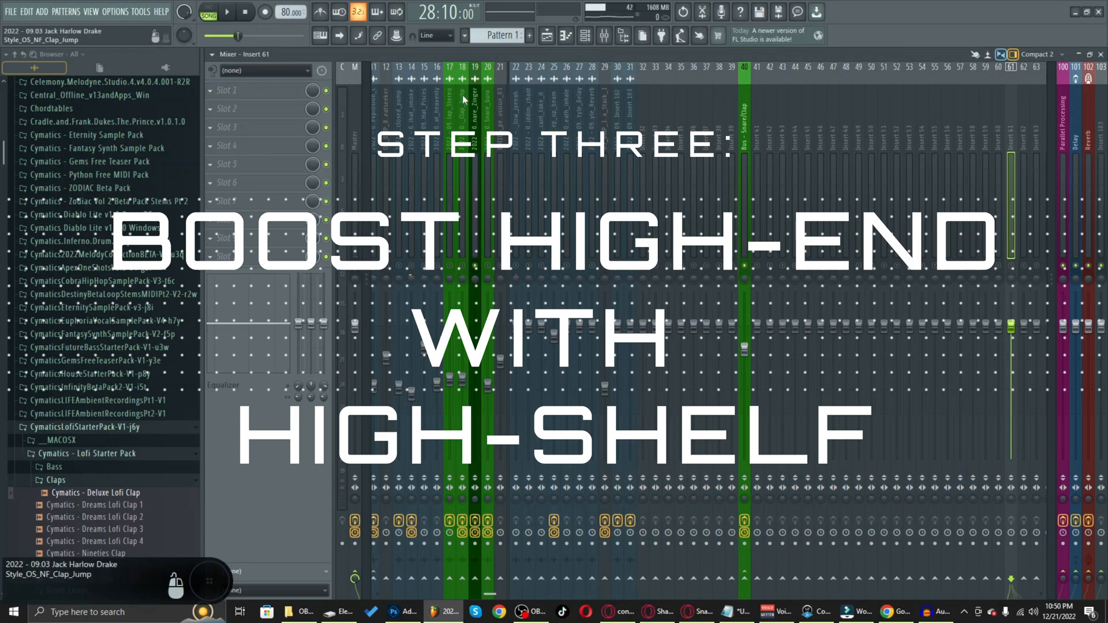
pyautogui.click(474, 115)
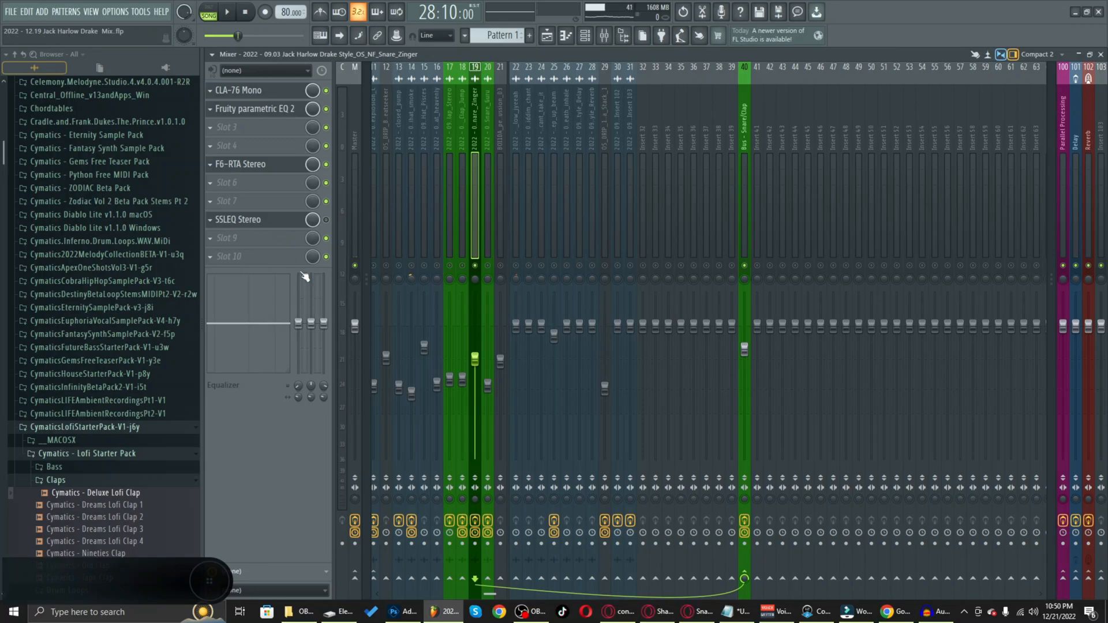
pyautogui.click(263, 165)
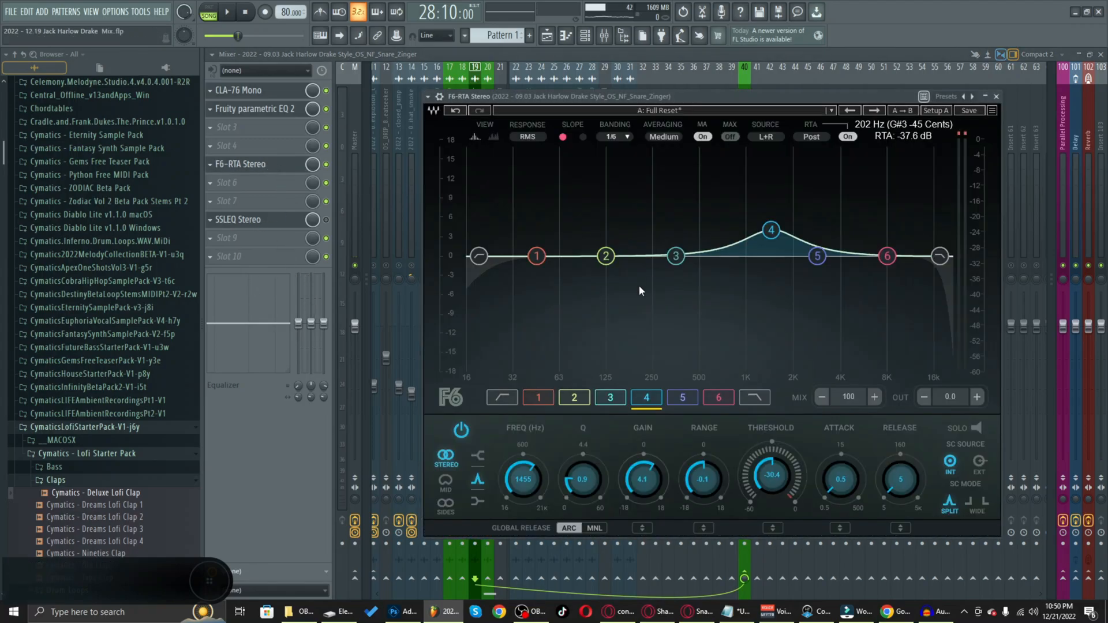
# Step: Change band 6 to a high shelf and boost it 4.9 dB at about 5622 Hz
pyautogui.click(888, 257)
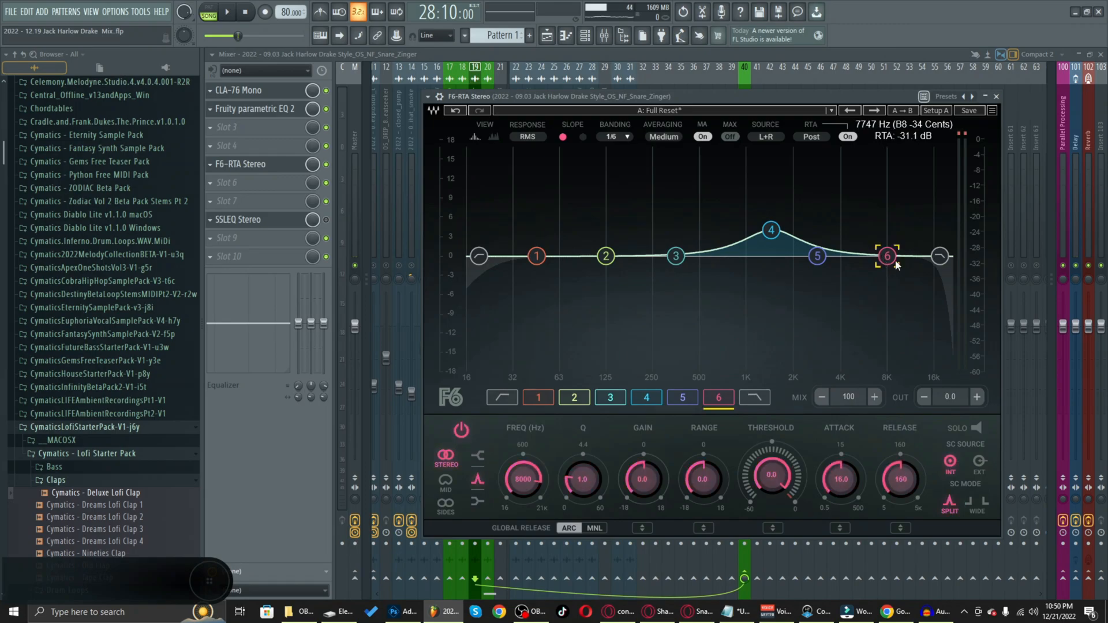
pyautogui.click(480, 455)
pyautogui.moveTo(881, 264); pyautogui.dragTo(863, 224)
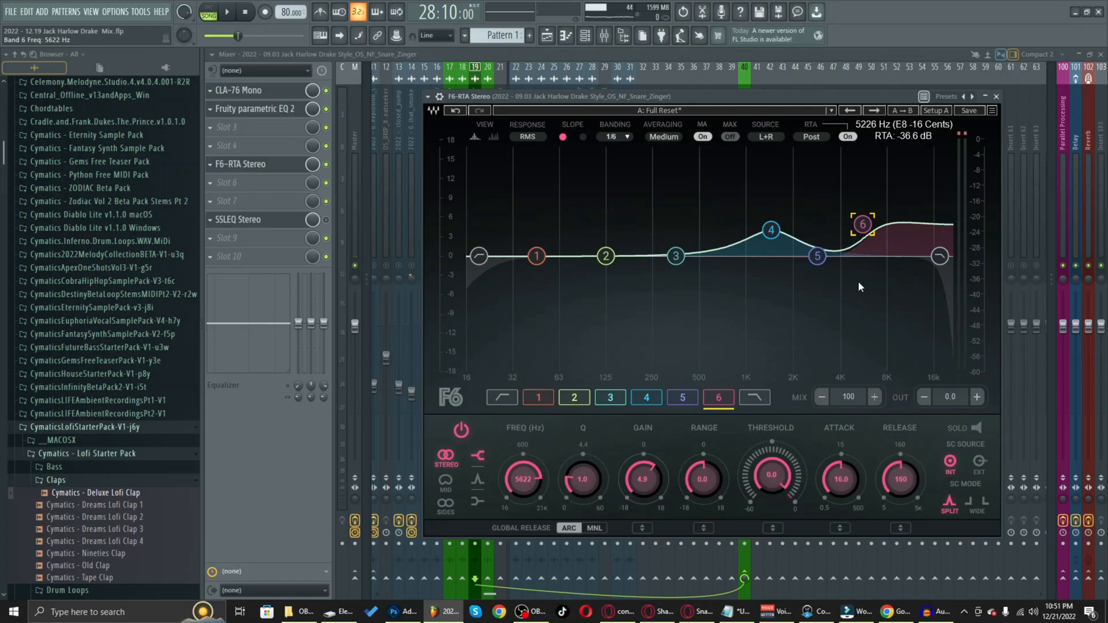
# Step: Flatten the band 6 shelf, raise it during playback to 6.3 dB at about 8016 Hz, and stop the song
pyautogui.moveTo(863, 224); pyautogui.dragTo(881, 267)
pyautogui.press('space')
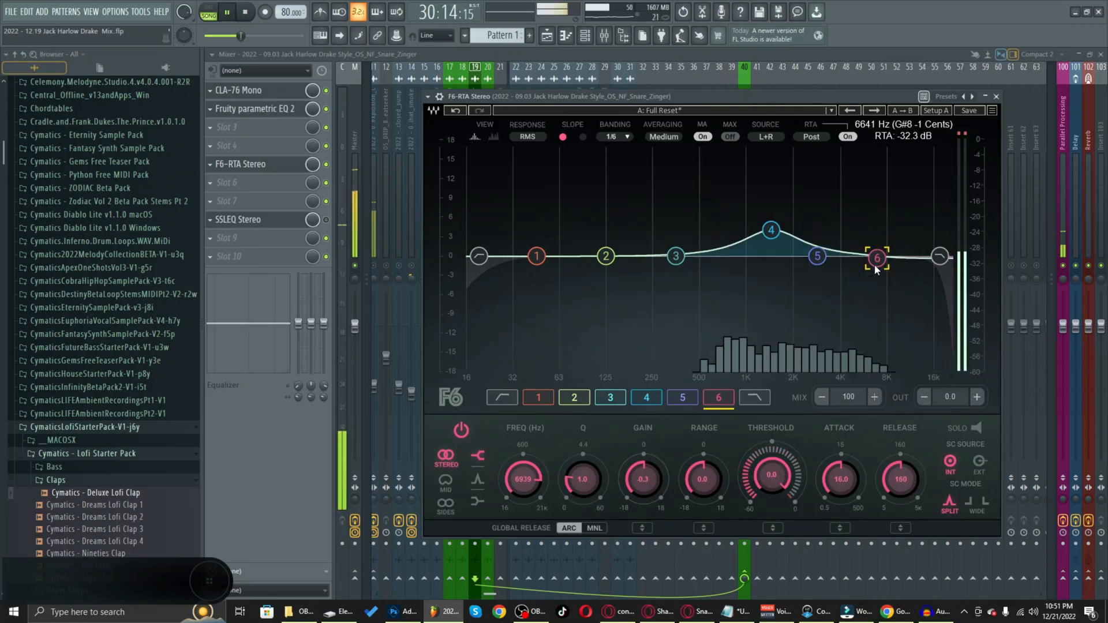
pyautogui.moveTo(874, 264); pyautogui.dragTo(887, 215)
pyautogui.press('space')
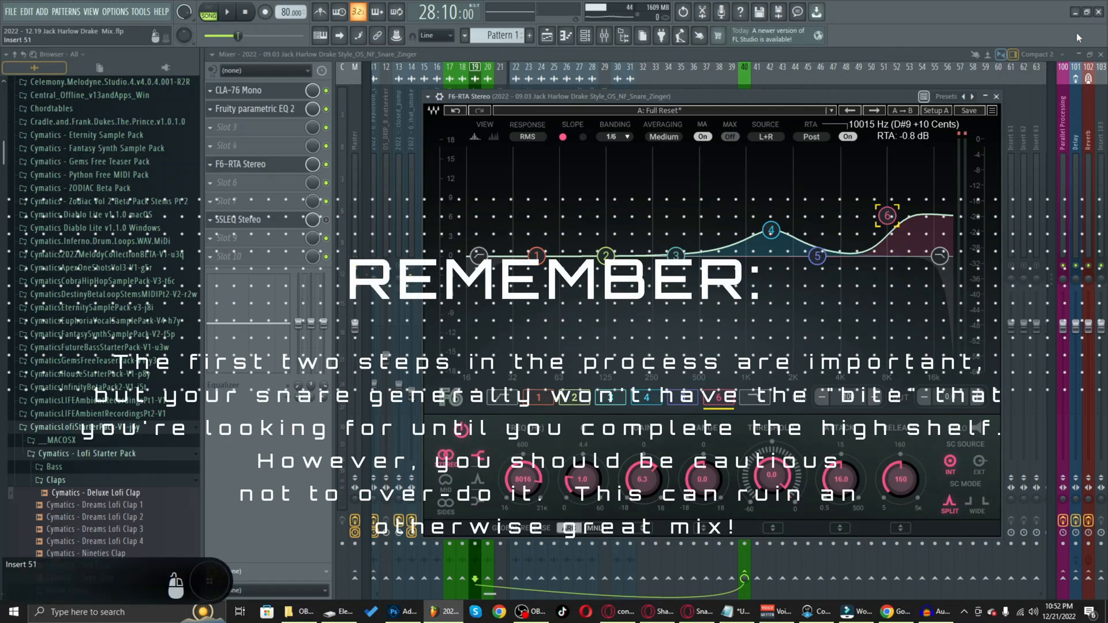
# Step: Bypass RVox Stereo, F6-RTA Stereo and SSLEQ Stereo on the Snare/Clap bus, and play the song without them
pyautogui.click(996, 96)
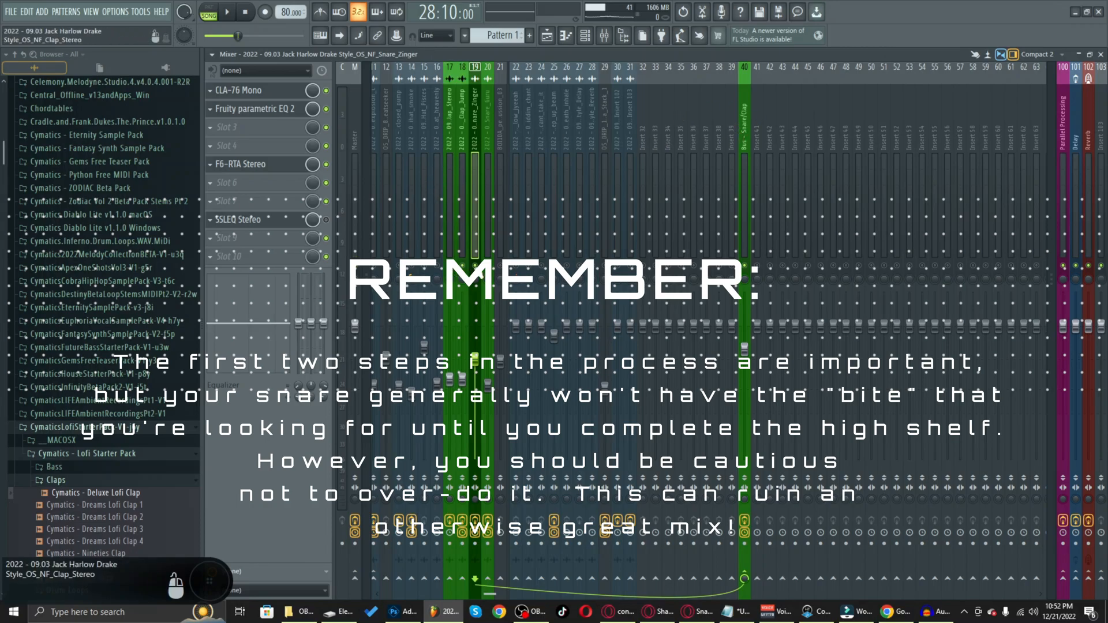
pyautogui.click(746, 113)
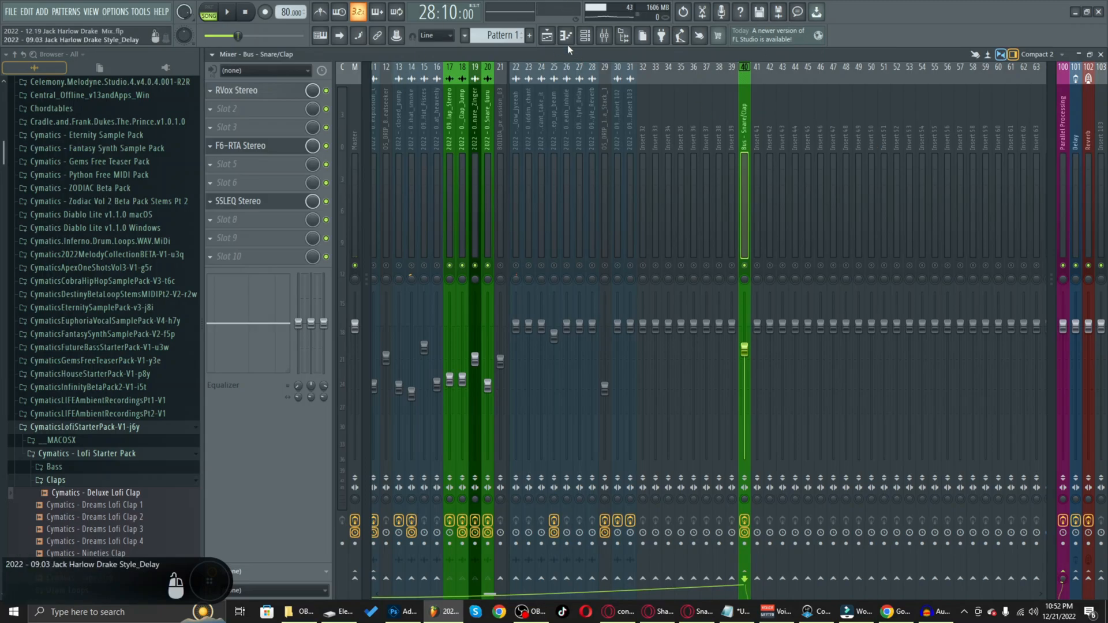
pyautogui.click(326, 91)
pyautogui.click(326, 146)
pyautogui.click(326, 201)
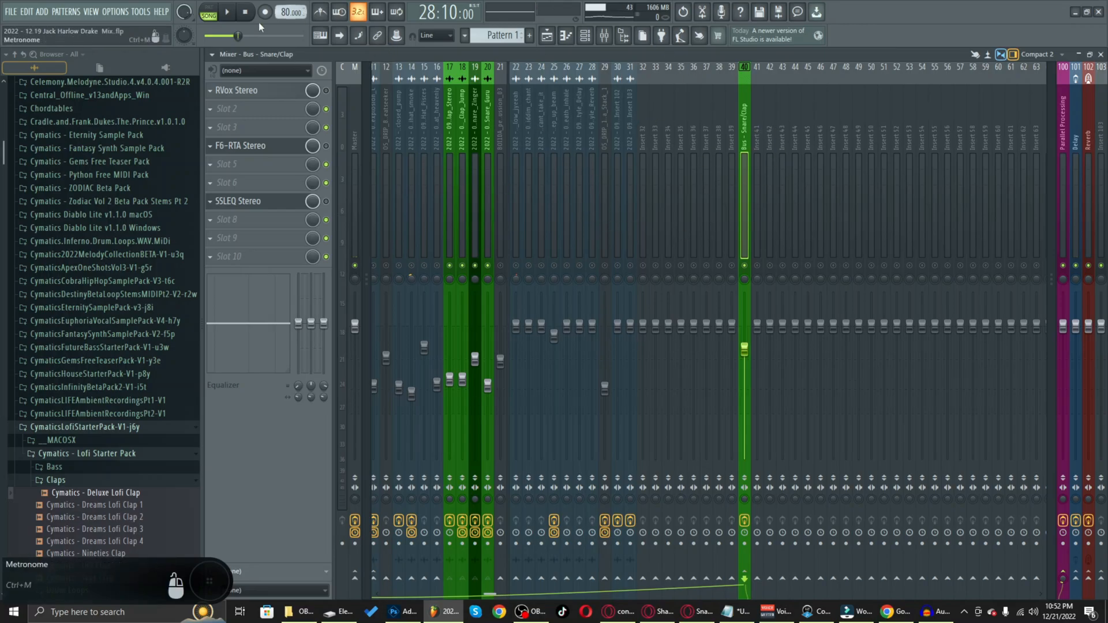
pyautogui.click(229, 14)
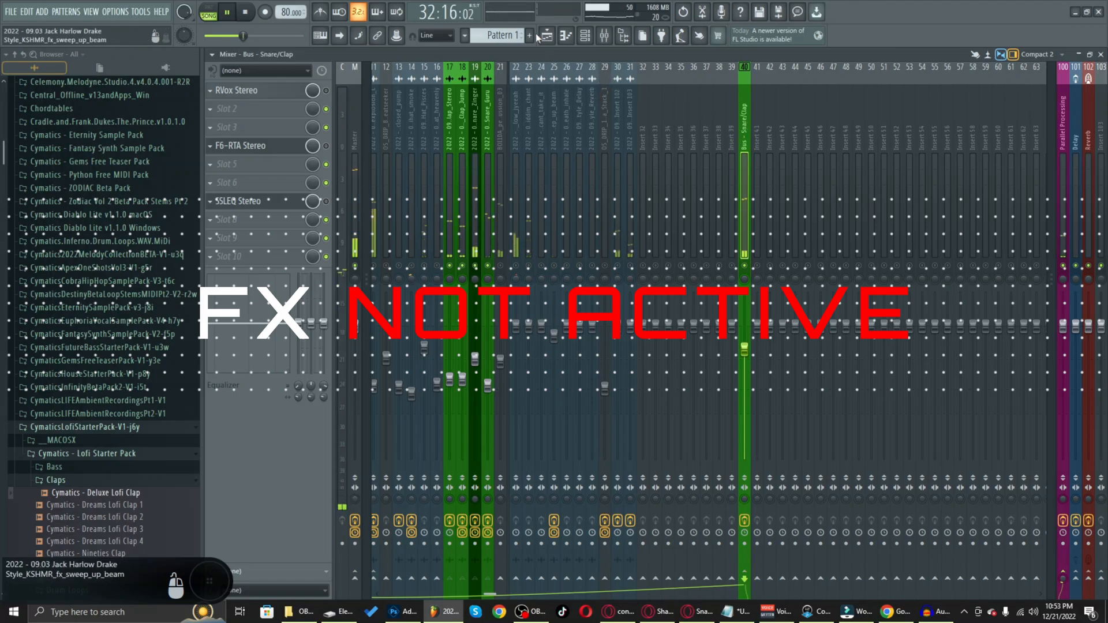
pyautogui.press('space')
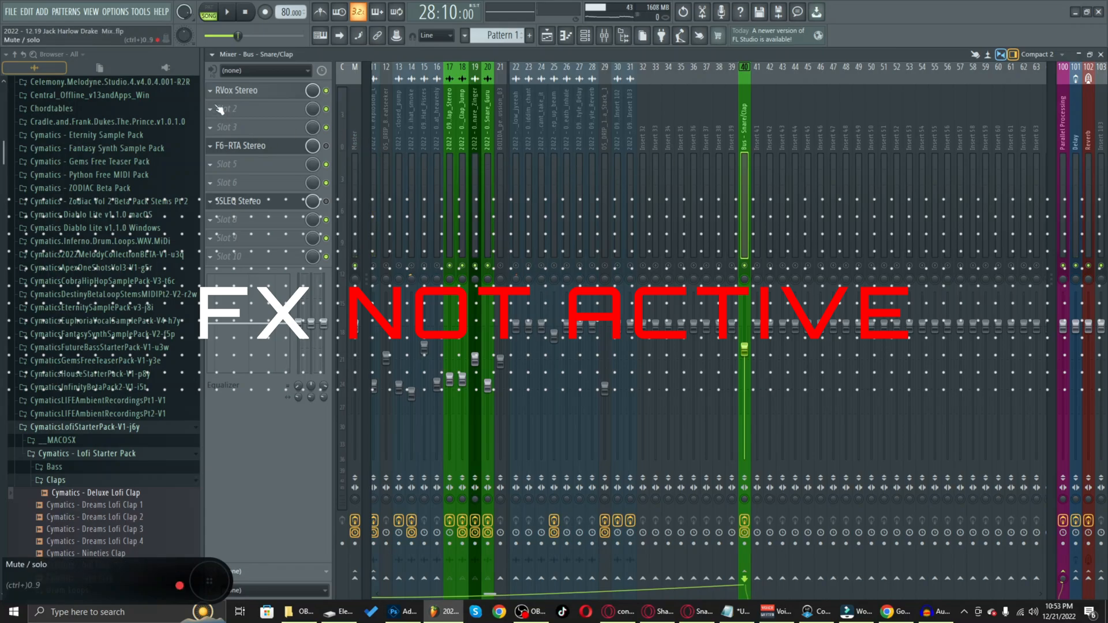
# Step: Inspect the settings of RVox Stereo and F6-RTA Stereo on the Snare/Clap bus
pyautogui.click(237, 90)
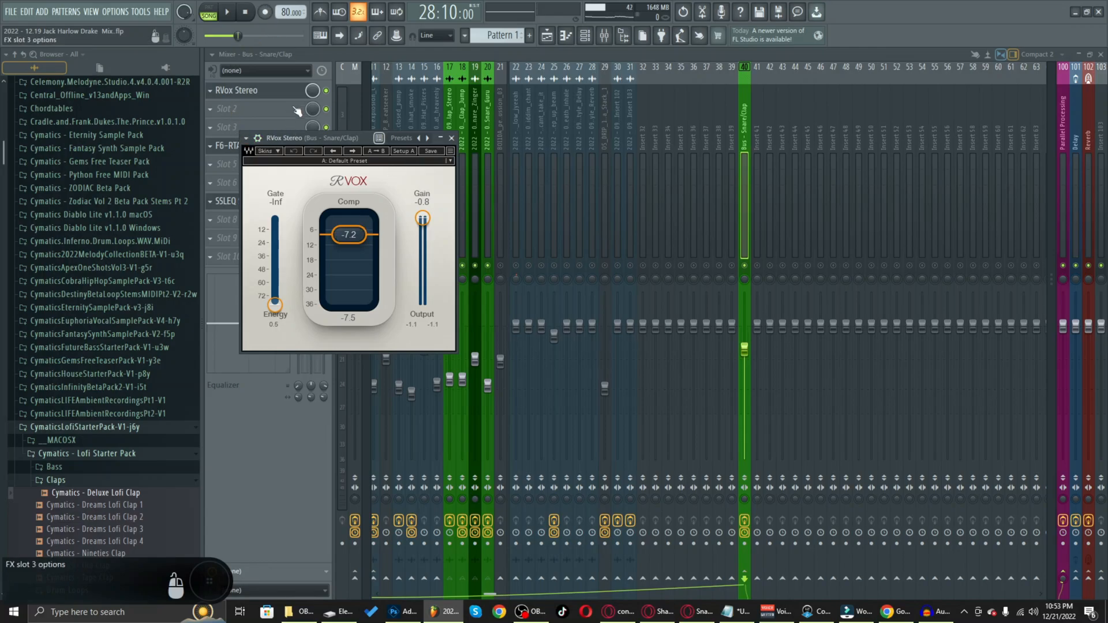
pyautogui.click(452, 138)
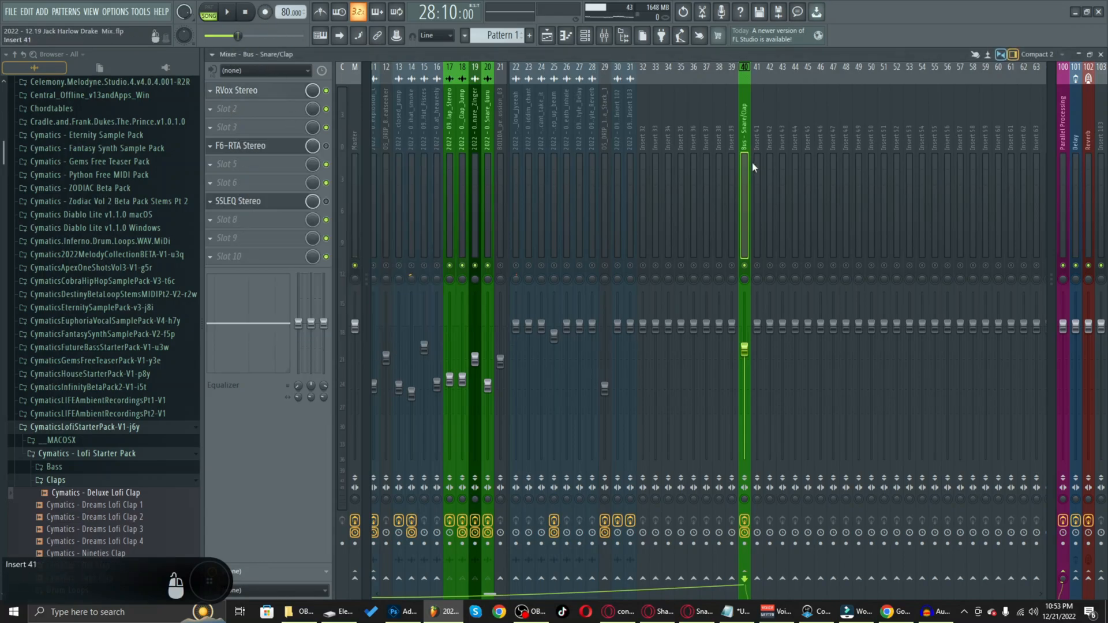
pyautogui.click(242, 145)
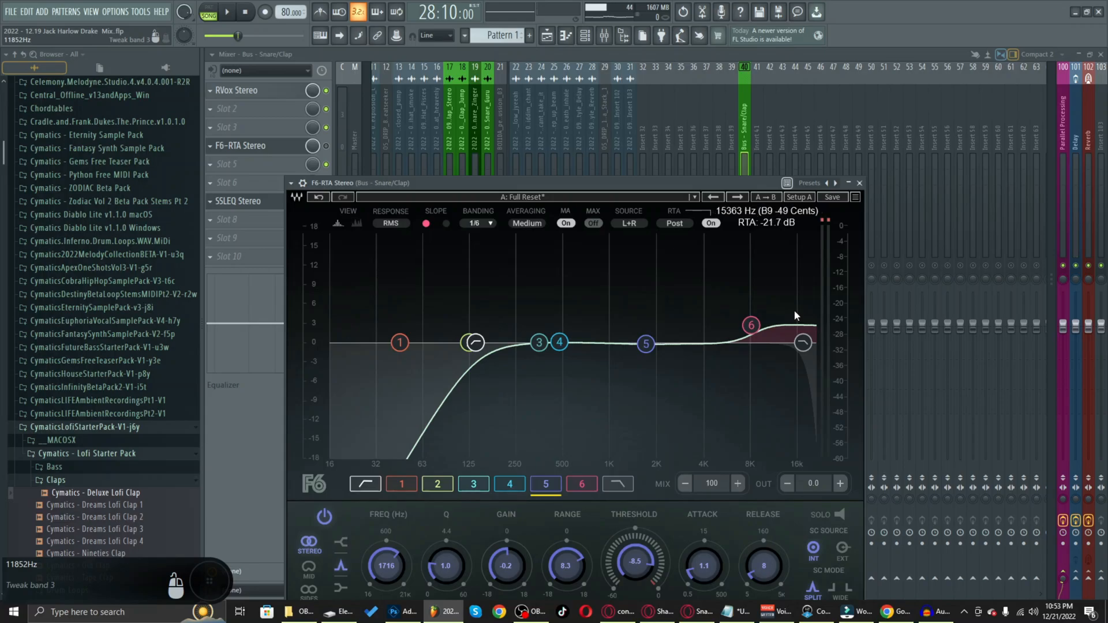
# Step: Re-enable the Snare/Clap bus effects and compare them bypassed and enabled during playback, leaving them enabled
pyautogui.click(326, 147)
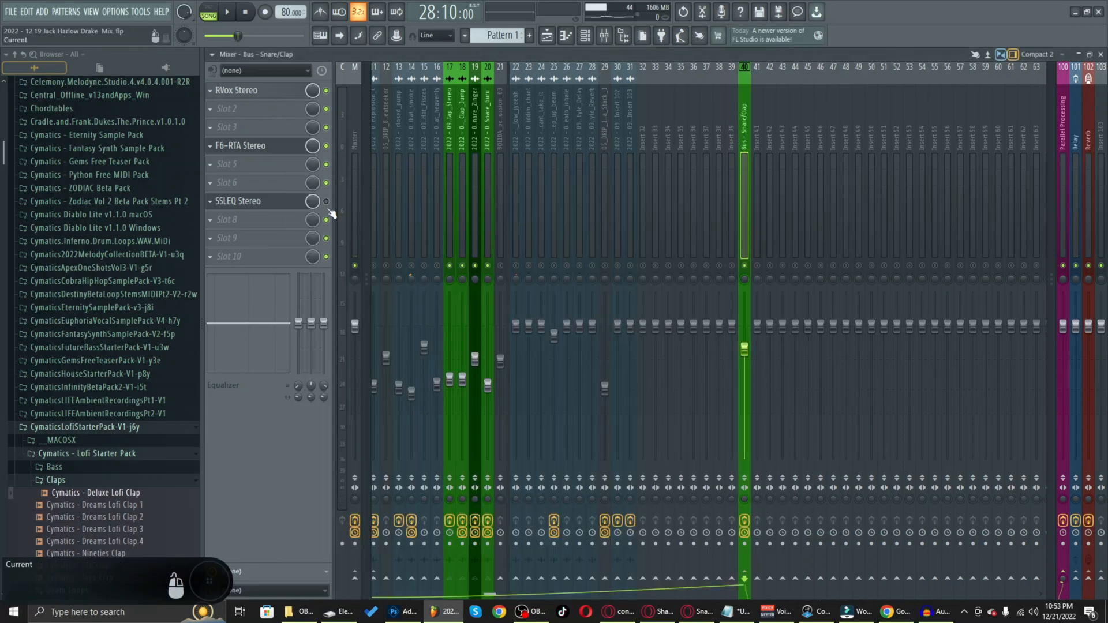
pyautogui.press('space')
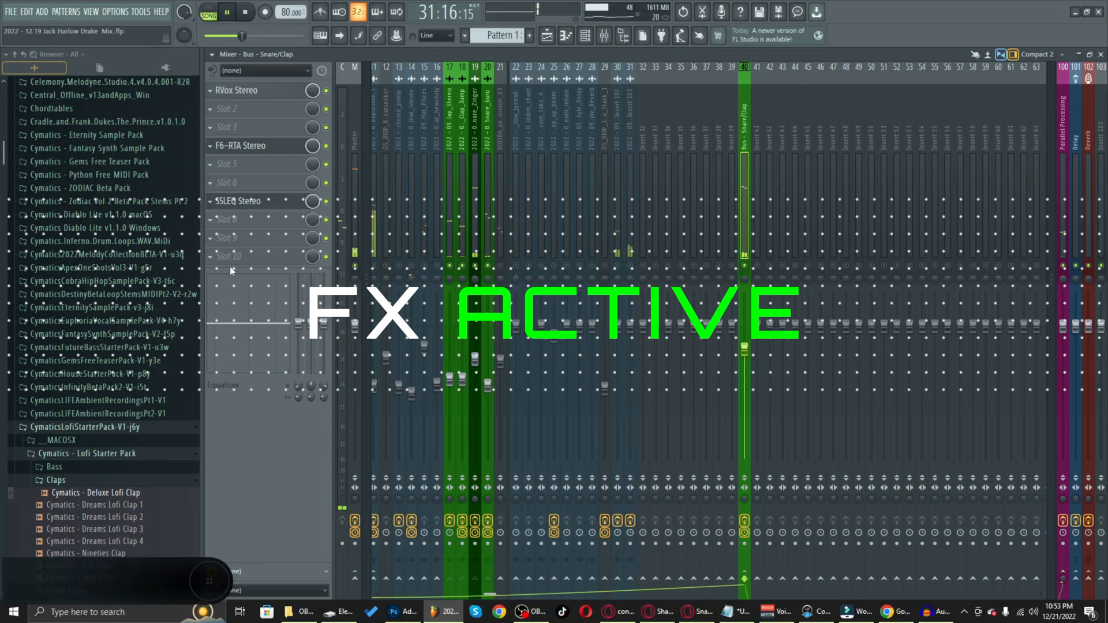
pyautogui.click(321, 71)
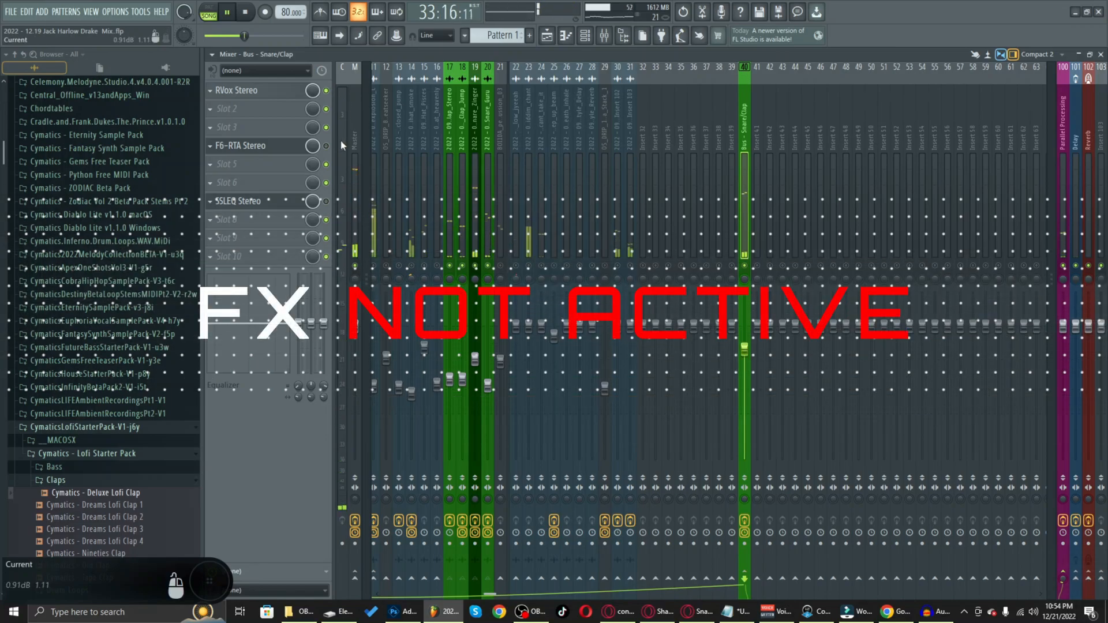
pyautogui.click(326, 146)
pyautogui.click(326, 201)
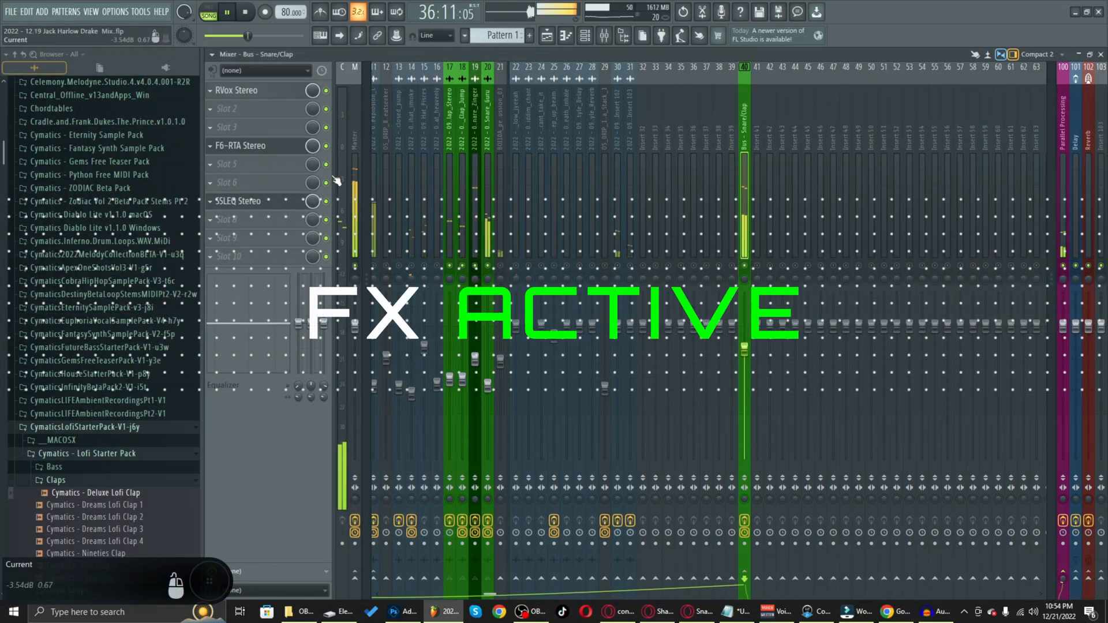
# Step: Stop the song and unmute all mixer tracks to restore the full mix
pyautogui.press('space')
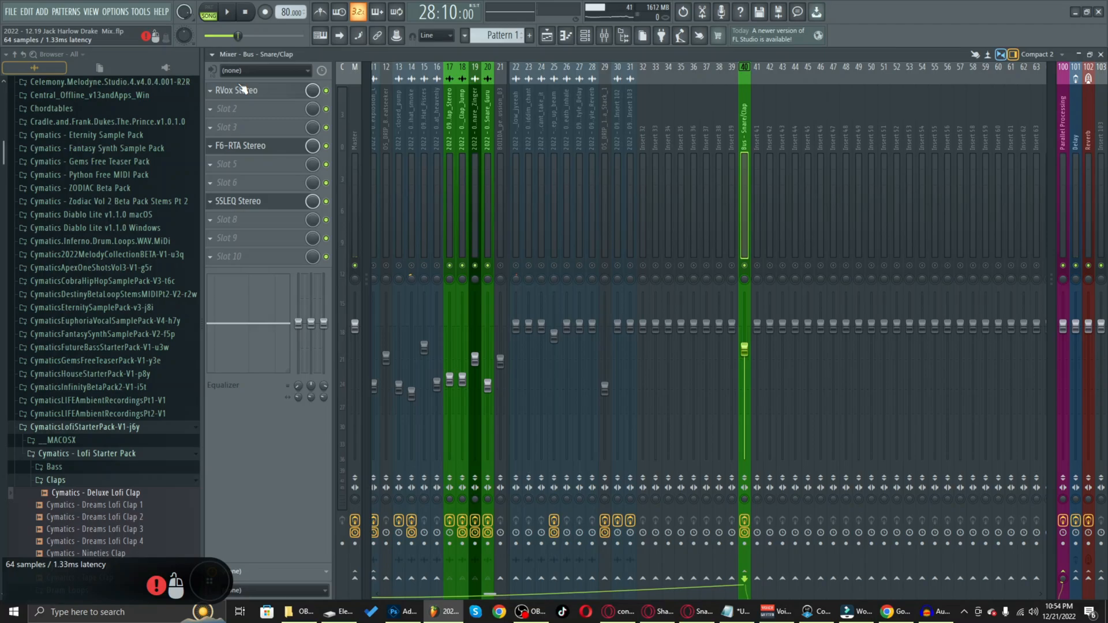
pyautogui.rightClick(475, 265)
pyautogui.rightClick(474, 265)
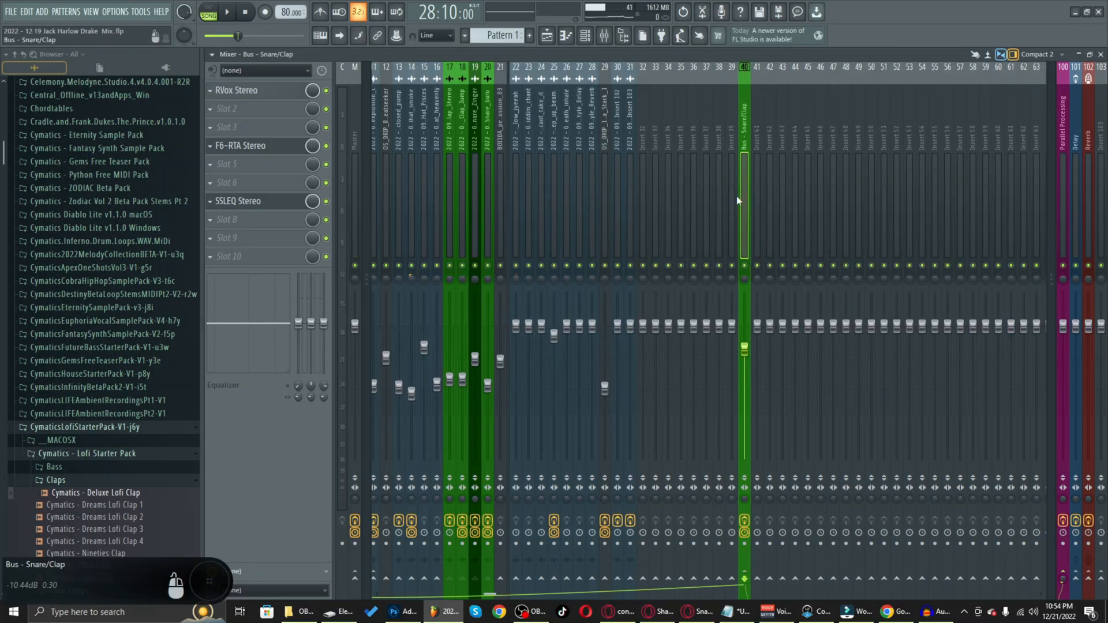
# Step: Play the full mix with RVox Stereo, F6-RTA Stereo and SSLEQ Stereo bypassed on the Snare/Clap bus, then stop and re-enable them
pyautogui.click(326, 91)
pyautogui.click(326, 146)
pyautogui.click(326, 201)
pyautogui.click(227, 11)
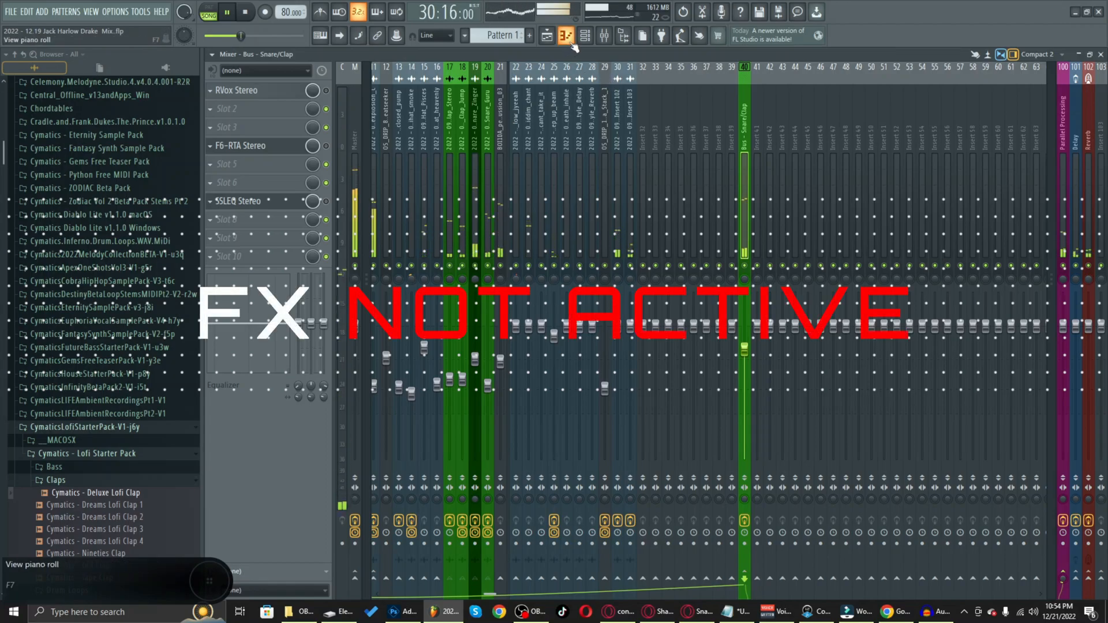
pyautogui.click(326, 91)
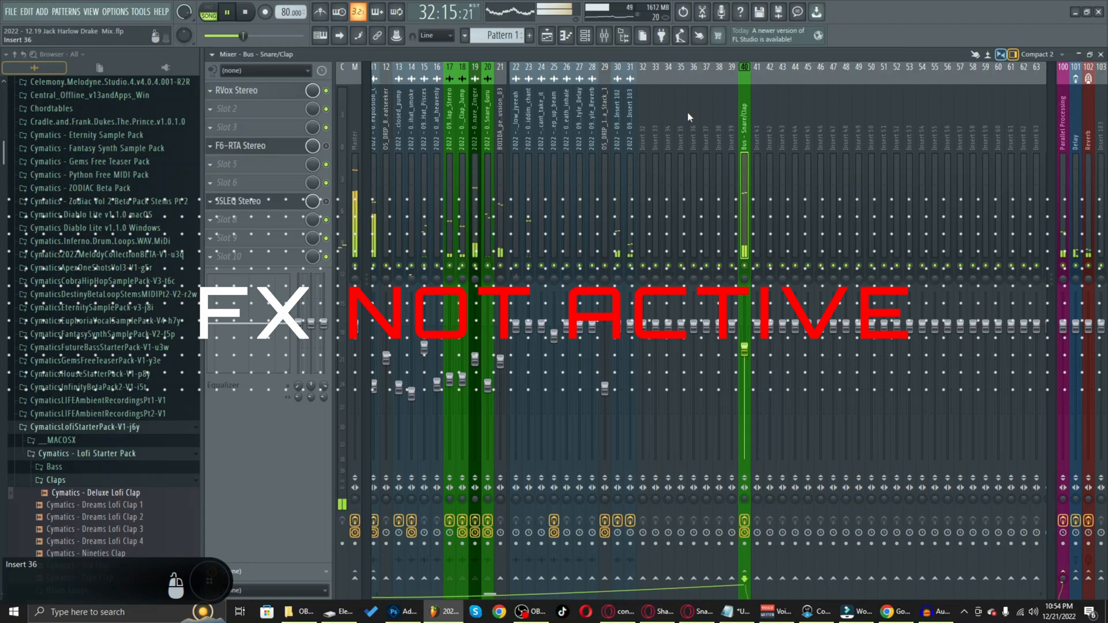
pyautogui.press('space')
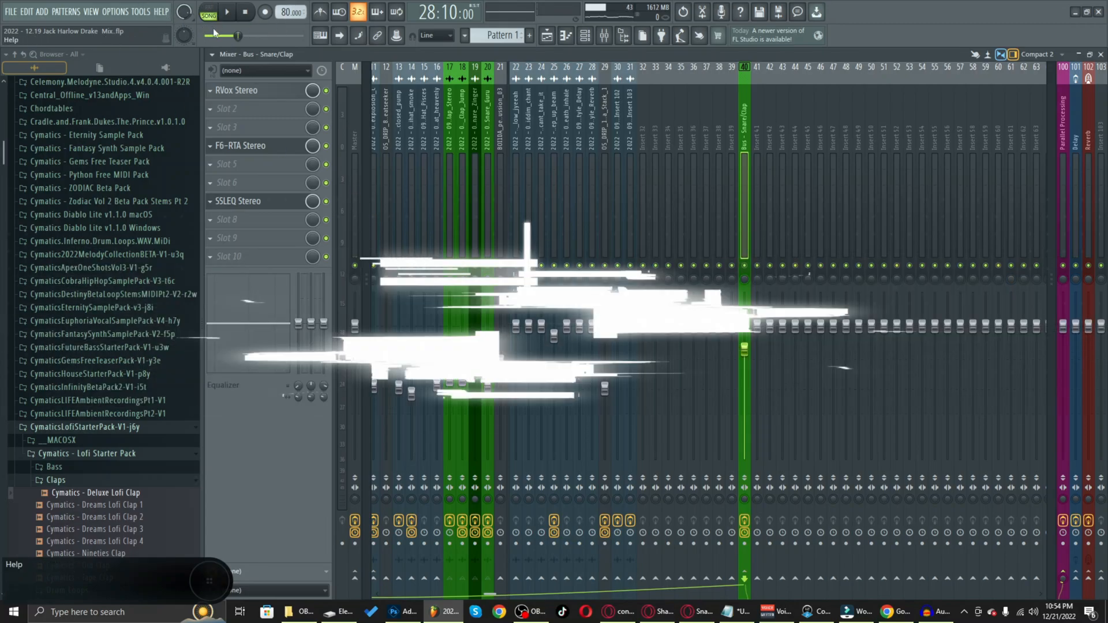
# Step: Play the full mix with the Snare/Clap bus effects enabled and select the Snare_Zinger mixer track
pyautogui.press('space')
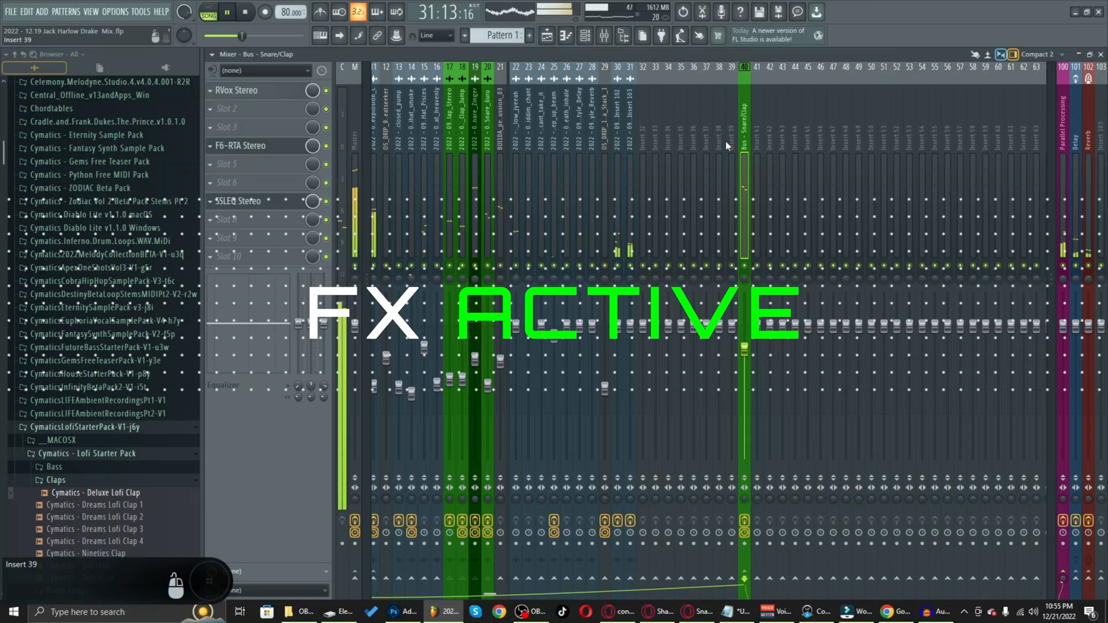
pyautogui.click(474, 116)
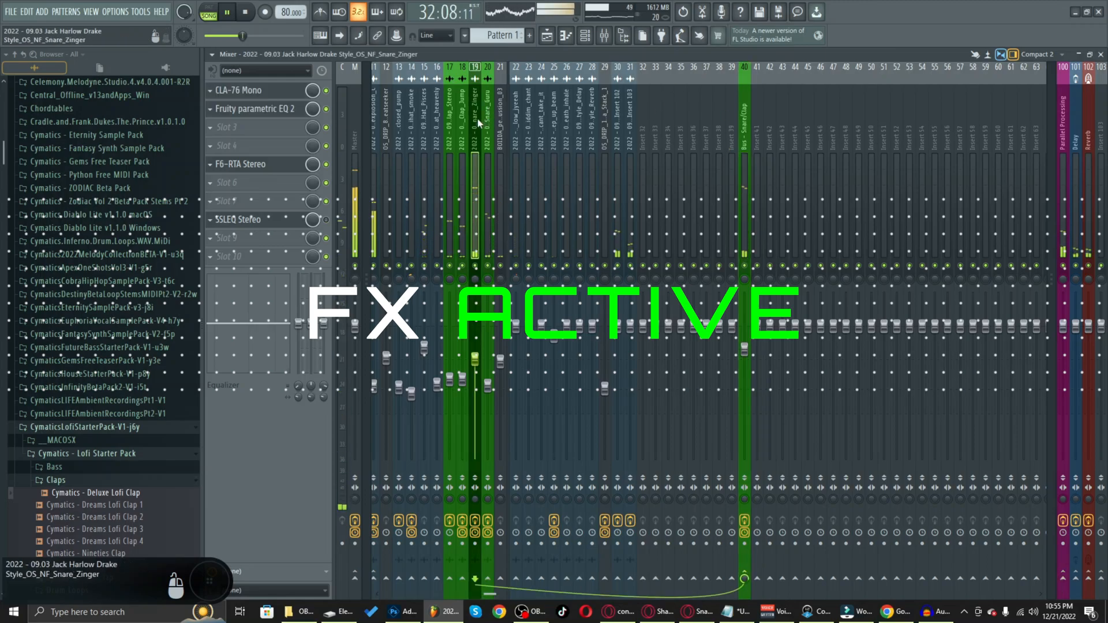